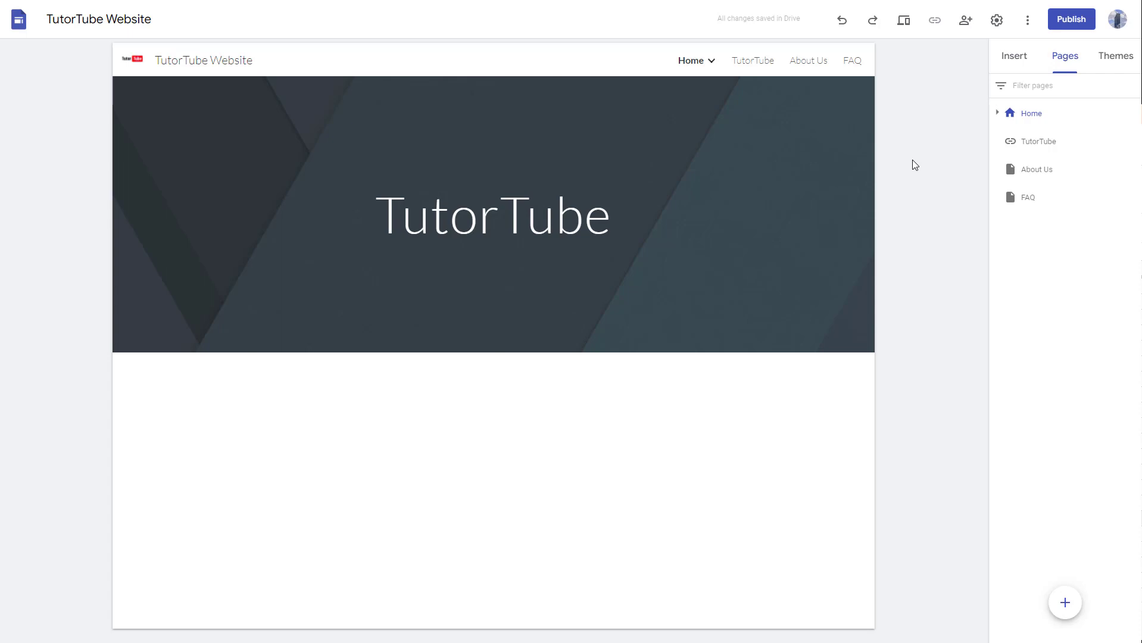
Step: Set the text style of the TutorTube banner title to Heading
left_click(411, 219)
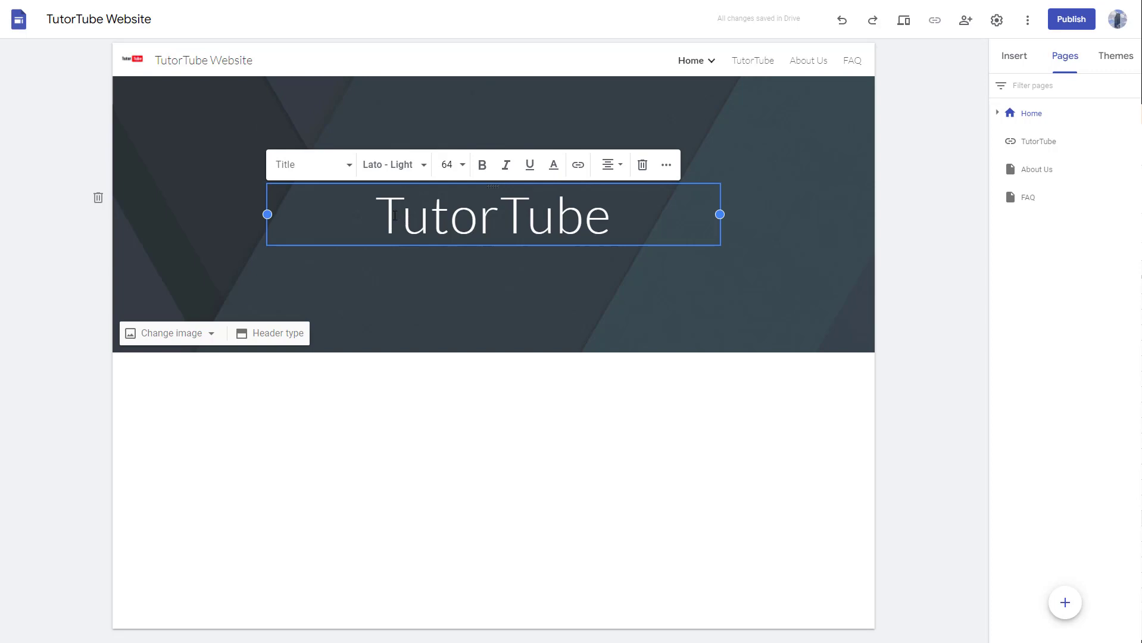
left_click(327, 173)
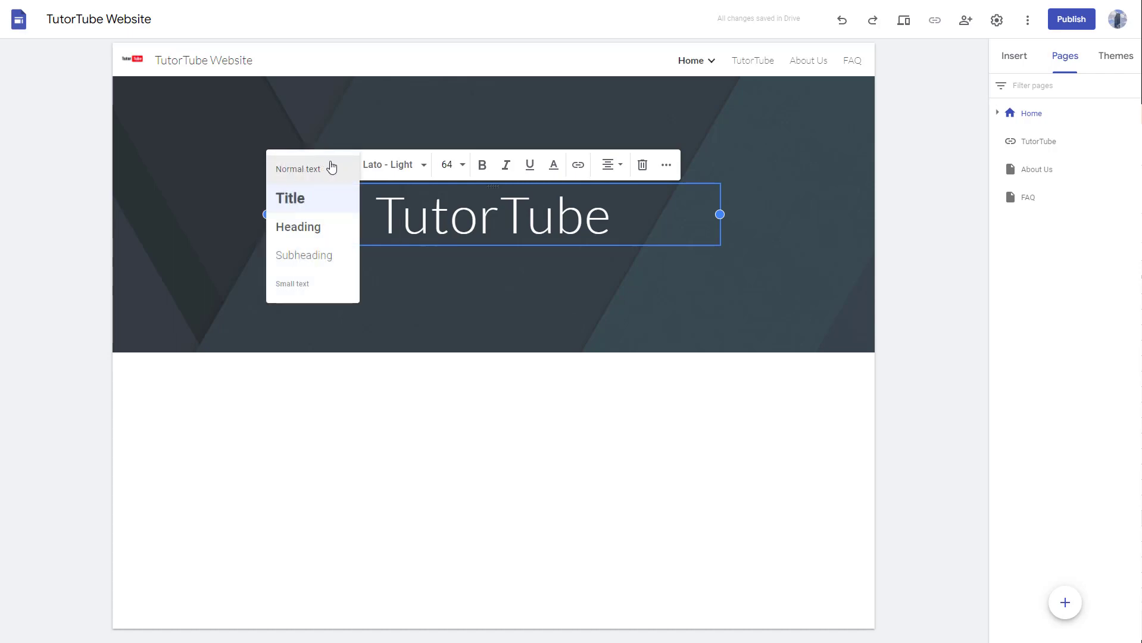
left_click(305, 239)
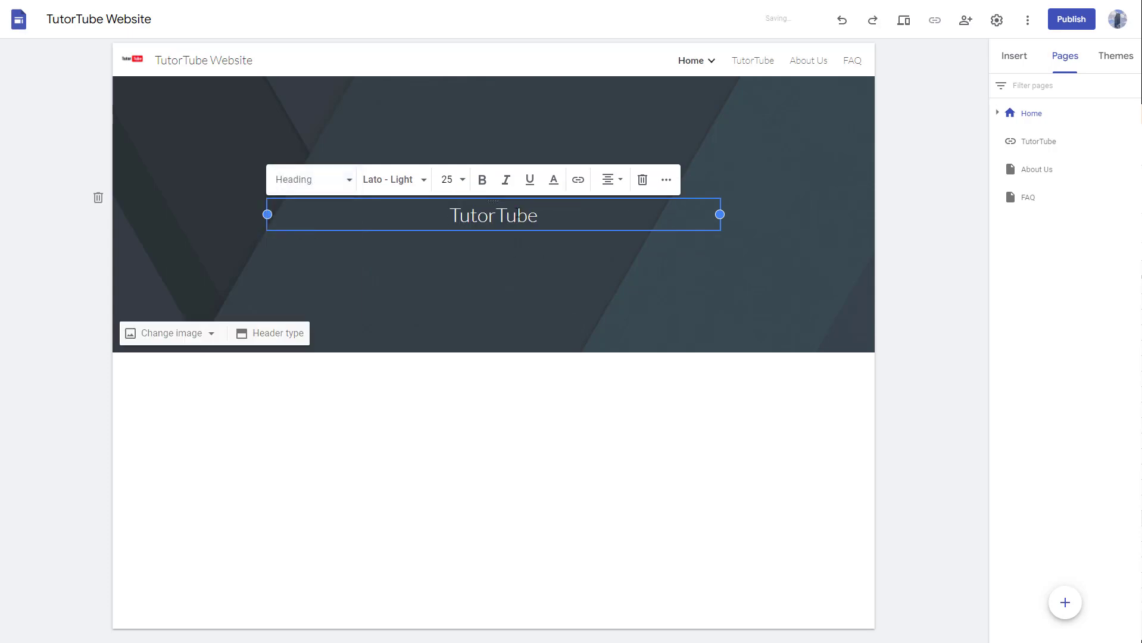
Step: Try the Subheading, Small text and Normal text styles on the banner title, ending on Heading
left_click(343, 181)
left_click(310, 270)
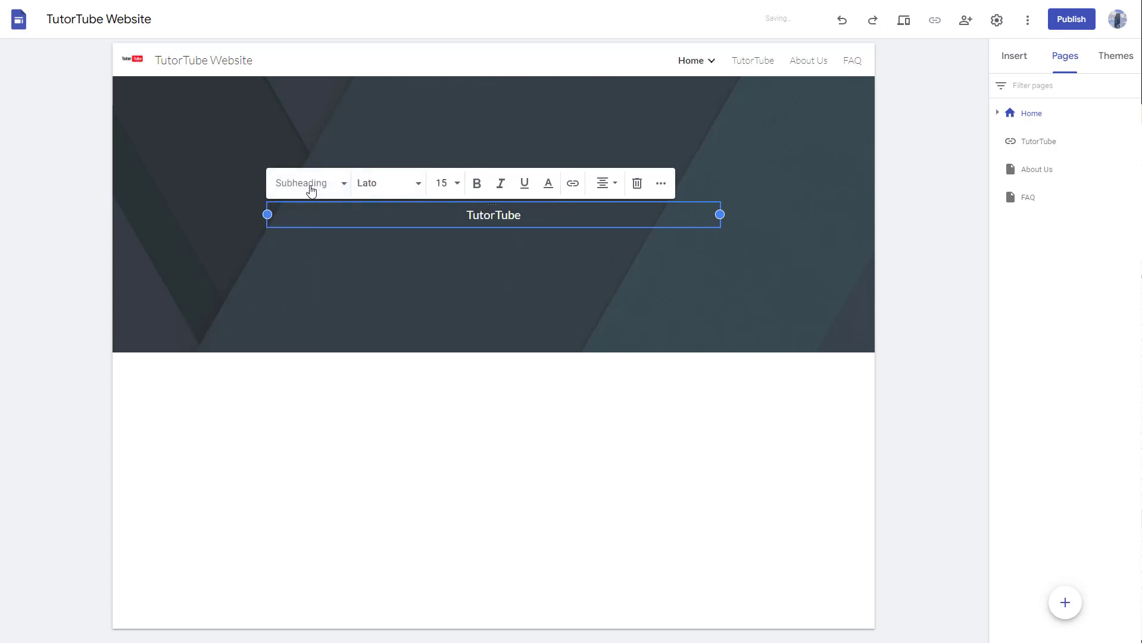
left_click(309, 188)
left_click(296, 306)
left_click(298, 189)
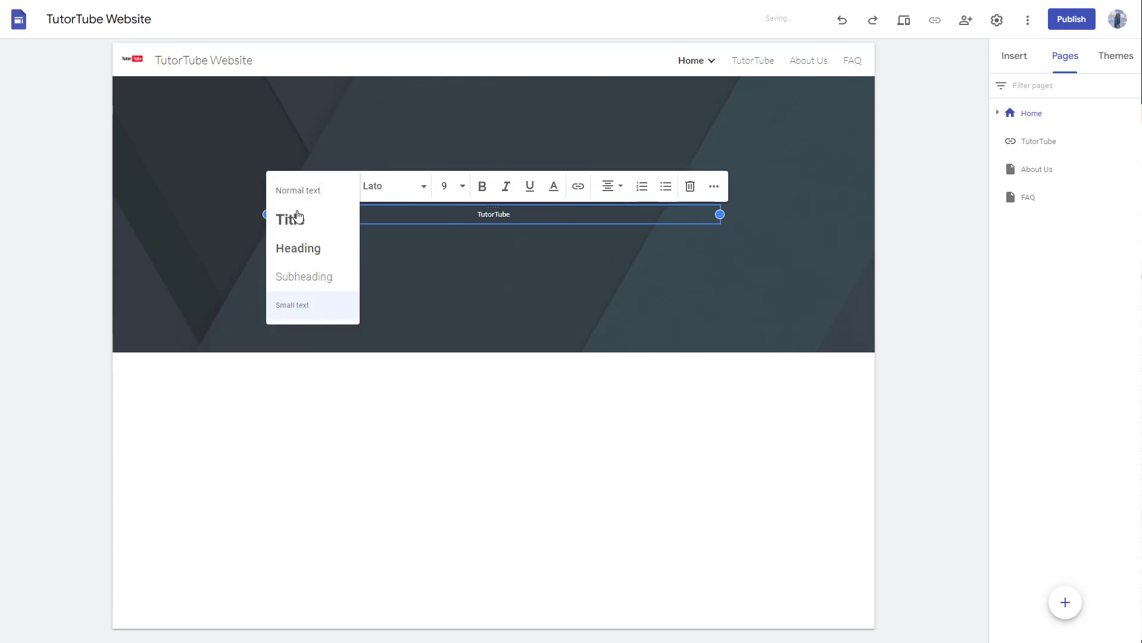
left_click(300, 191)
left_click(311, 192)
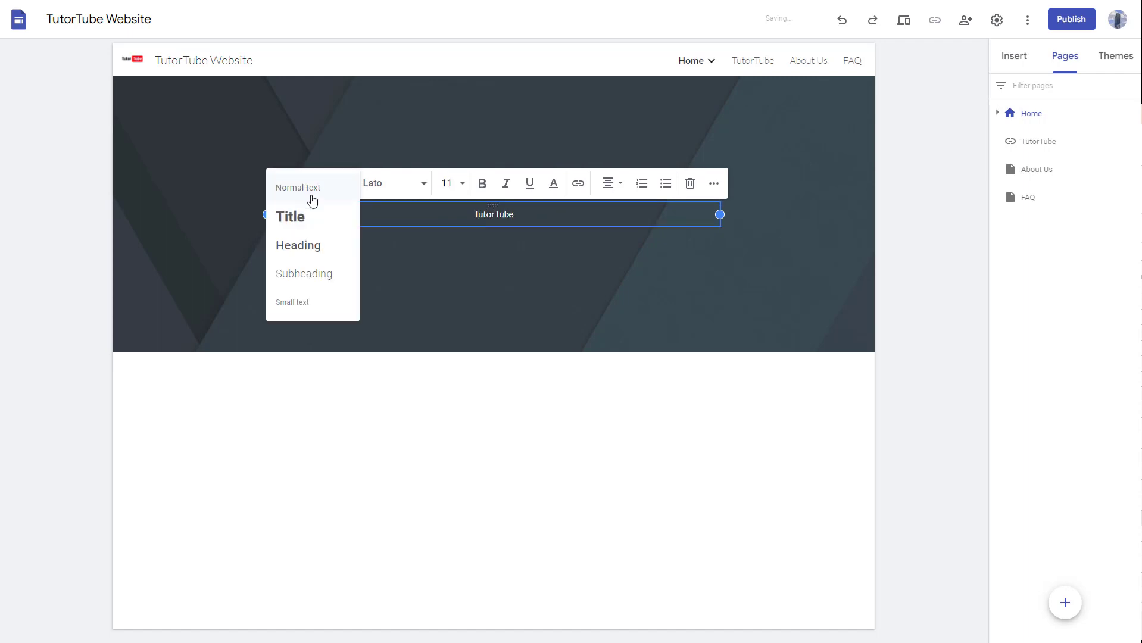
left_click(312, 246)
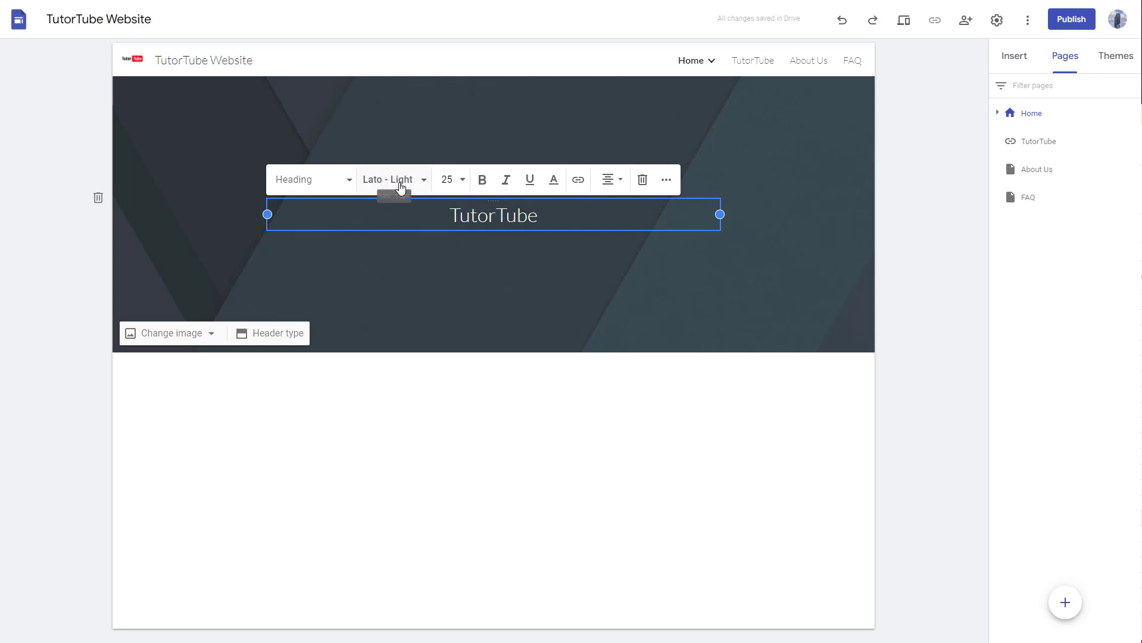
Step: Try the Galada font on the banner title, and change the whole title to Beth Ellen
left_click(422, 184)
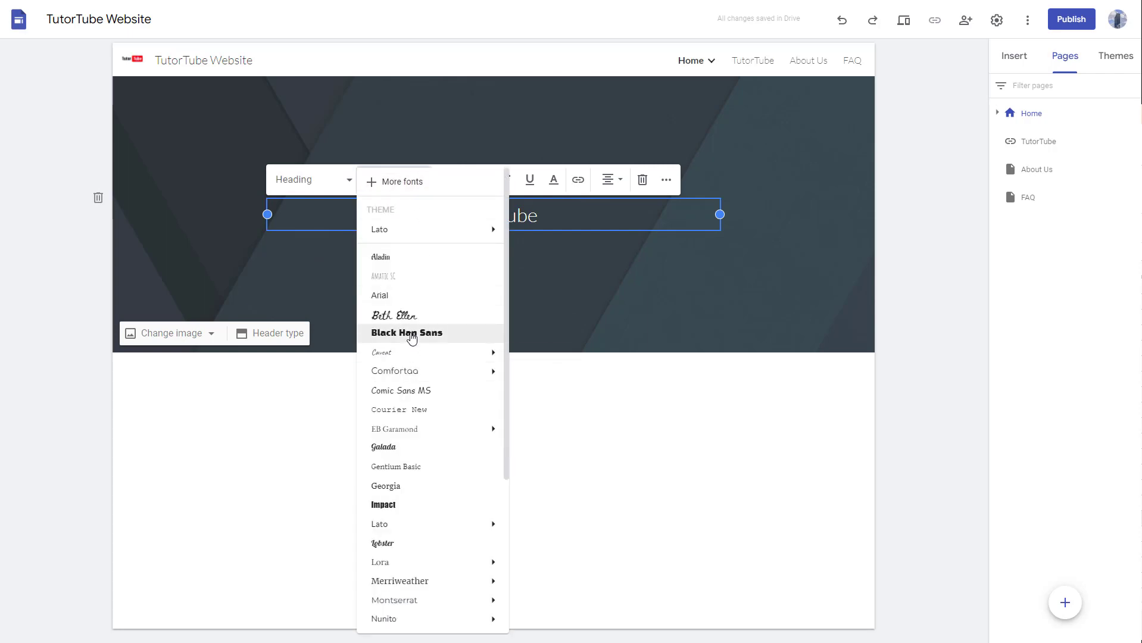
left_click(413, 448)
left_click(407, 184)
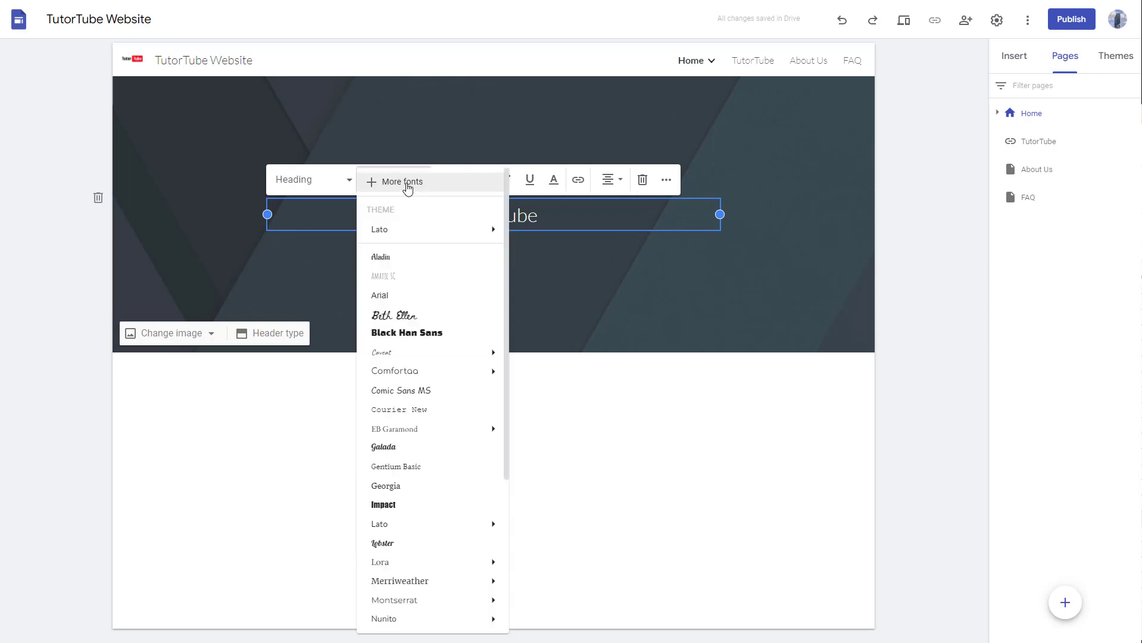
key("Escape")
double_click(546, 213)
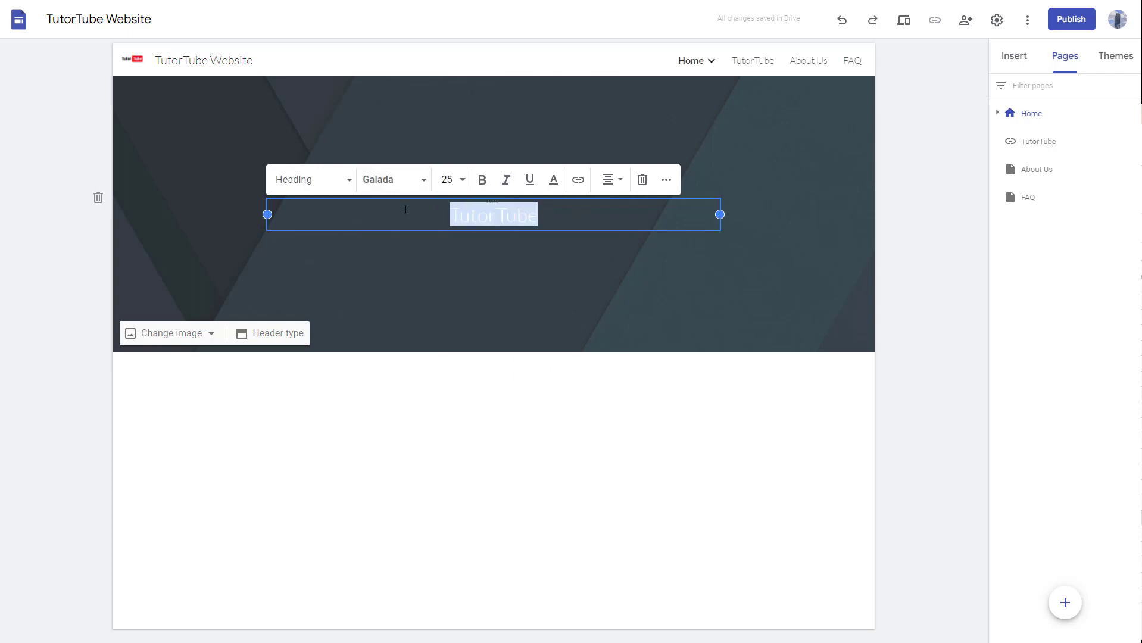
left_click(379, 180)
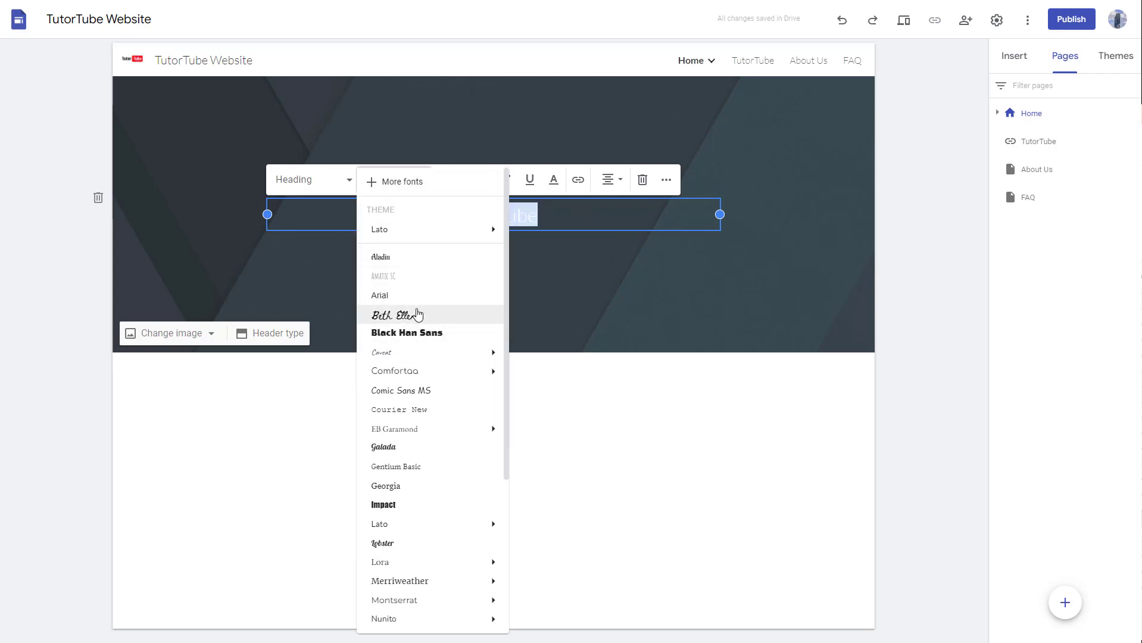
left_click(404, 315)
left_click(558, 216)
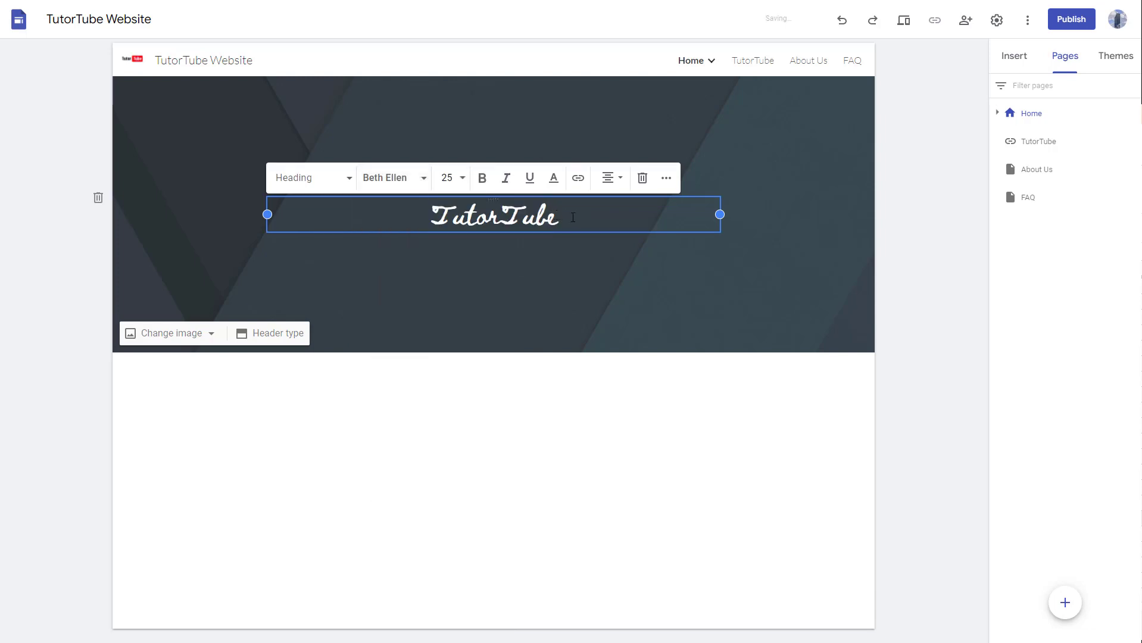
Step: Set the font of only the "Tube" part of the banner title to Galada
left_click_drag(573, 217, 500, 216)
left_click(402, 187)
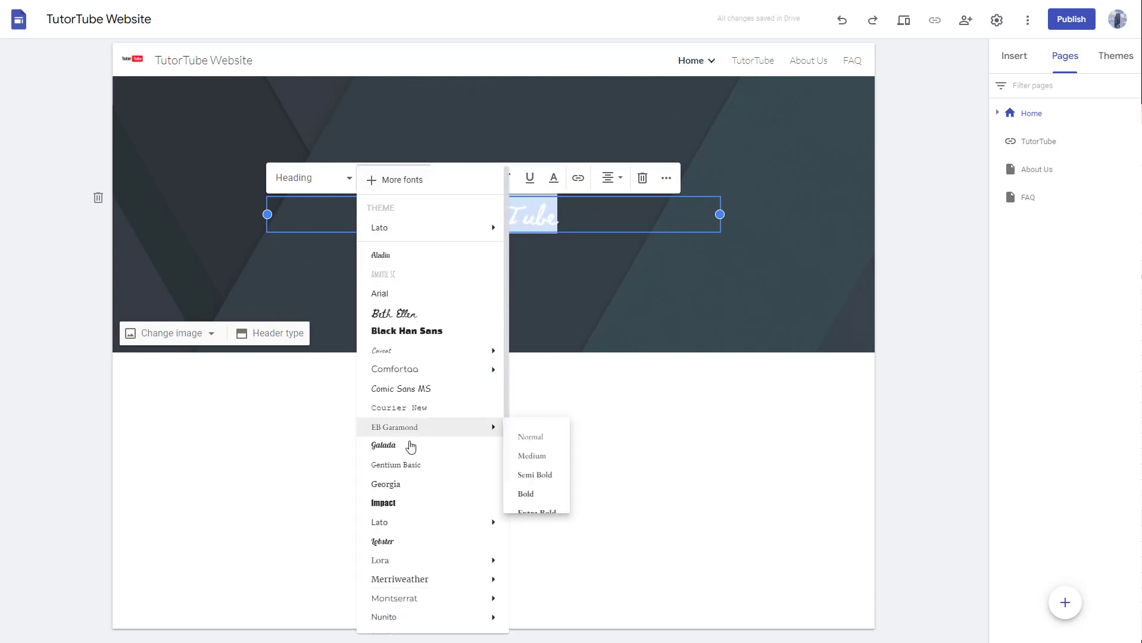
left_click(402, 447)
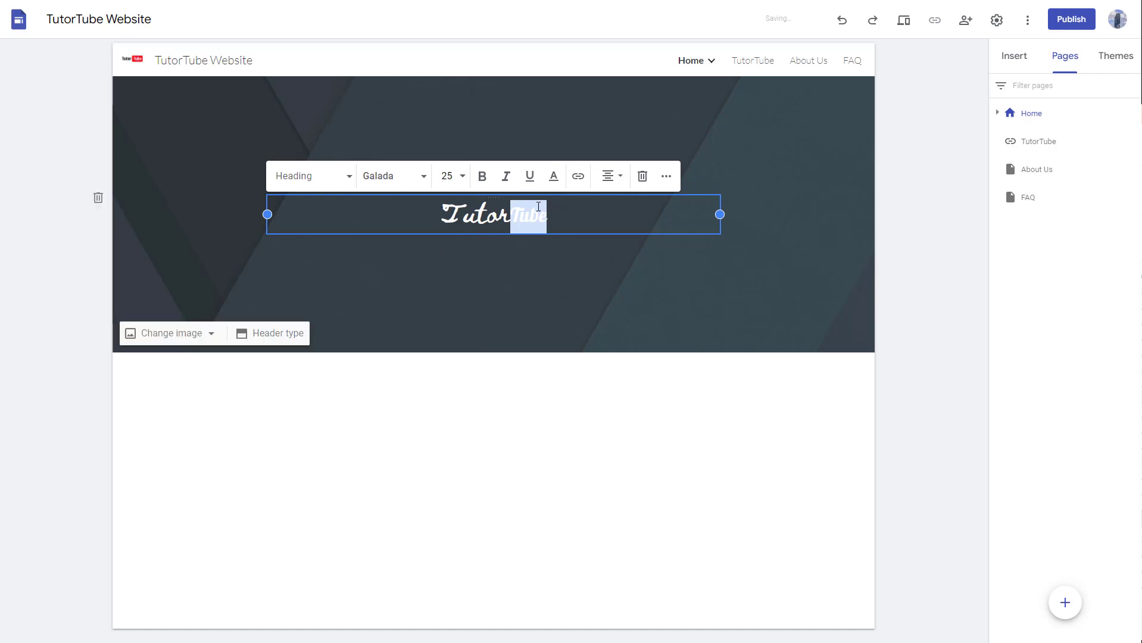
left_click(559, 224)
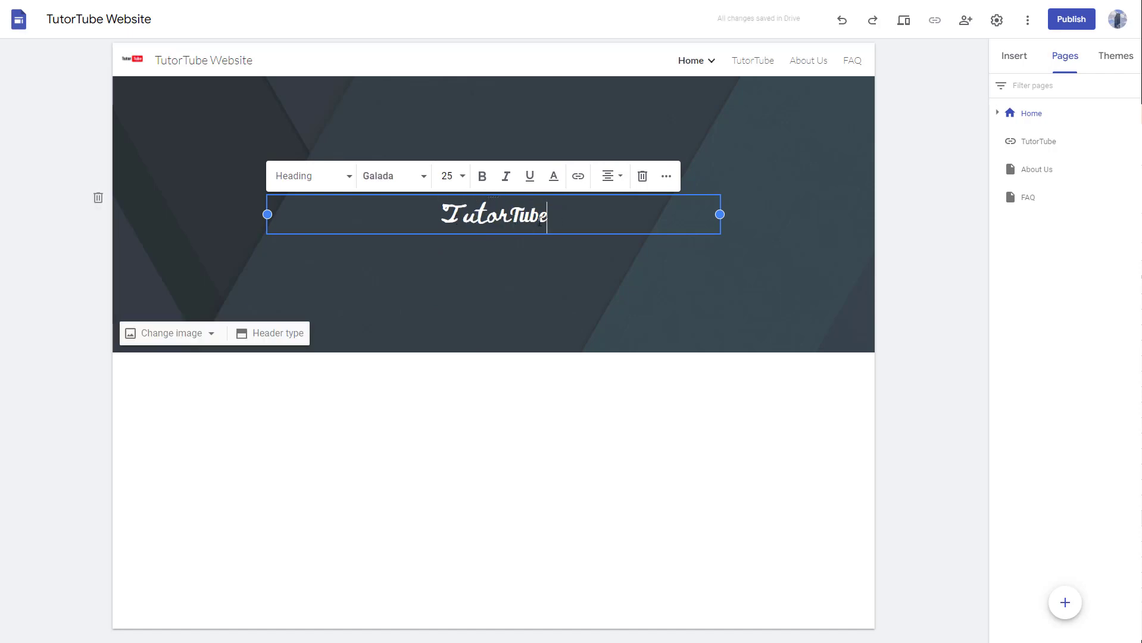
Step: Select the whole banner title, open the full font catalogue for it and add Poppins to the saved fonts
left_click_drag(547, 217, 511, 222)
left_click(511, 222)
key("ctrl+a")
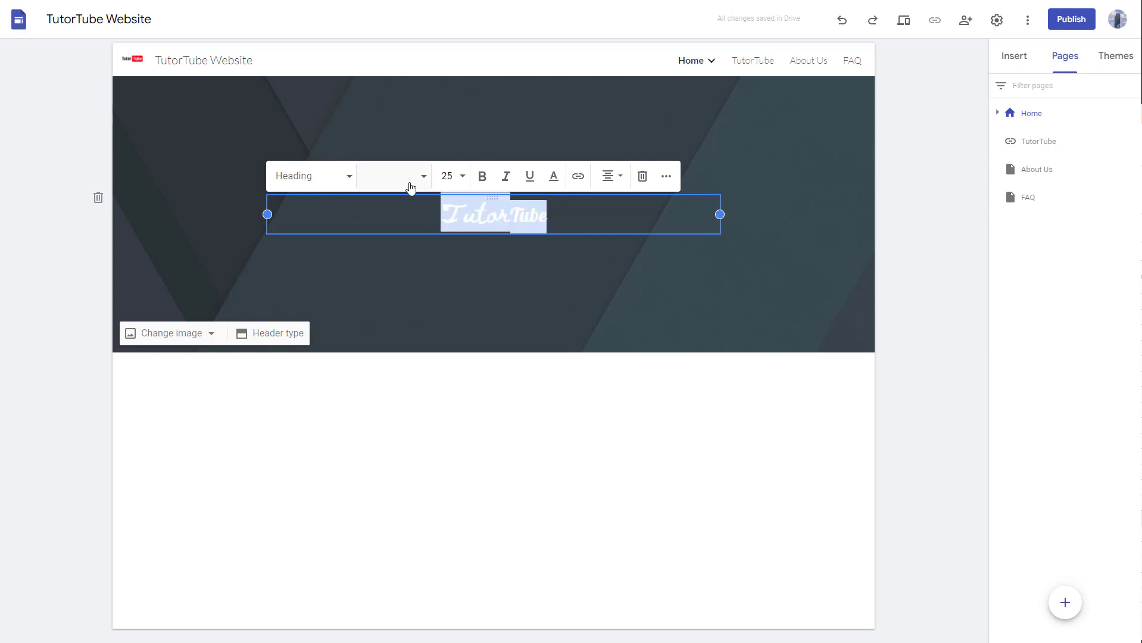
left_click(408, 179)
left_click(427, 185)
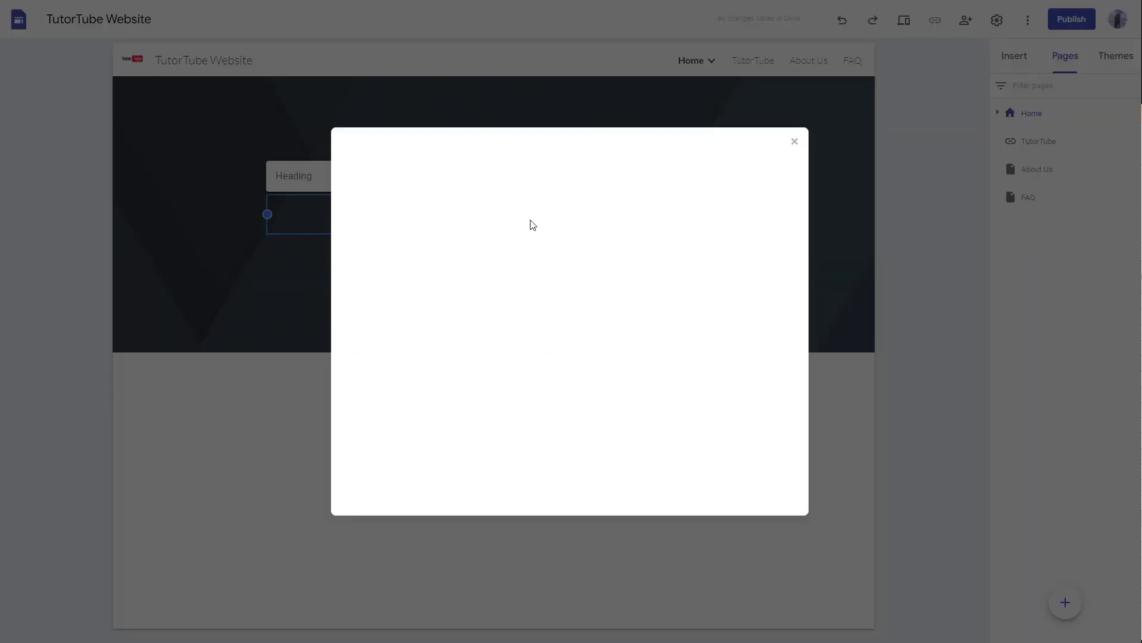
left_click(490, 355)
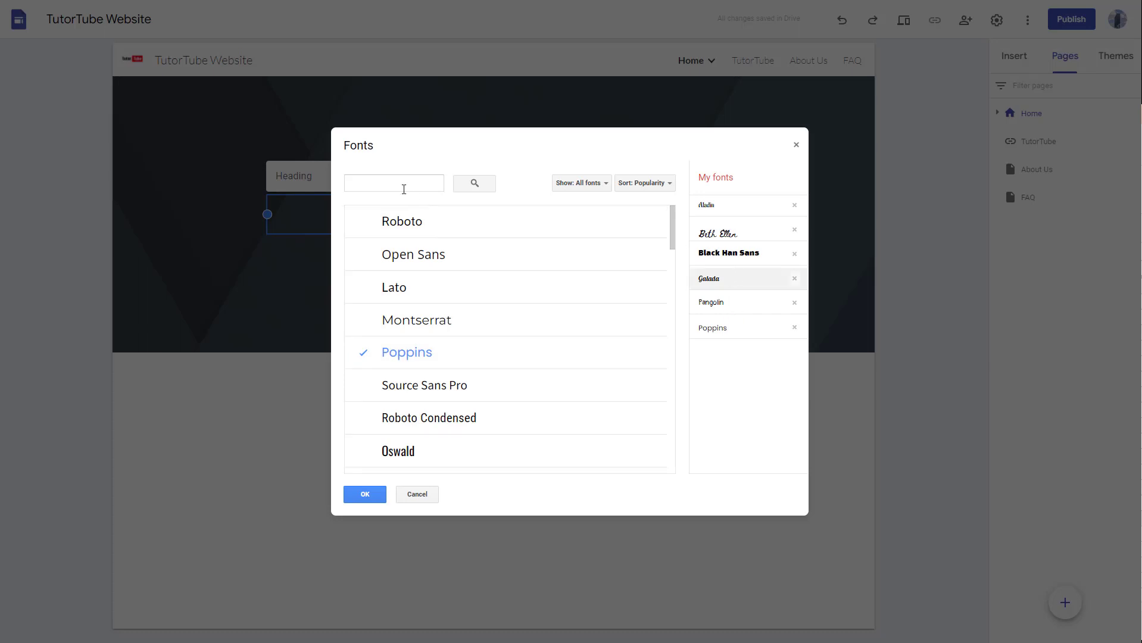
Step: Search the font catalogue for "office"
left_click(384, 180)
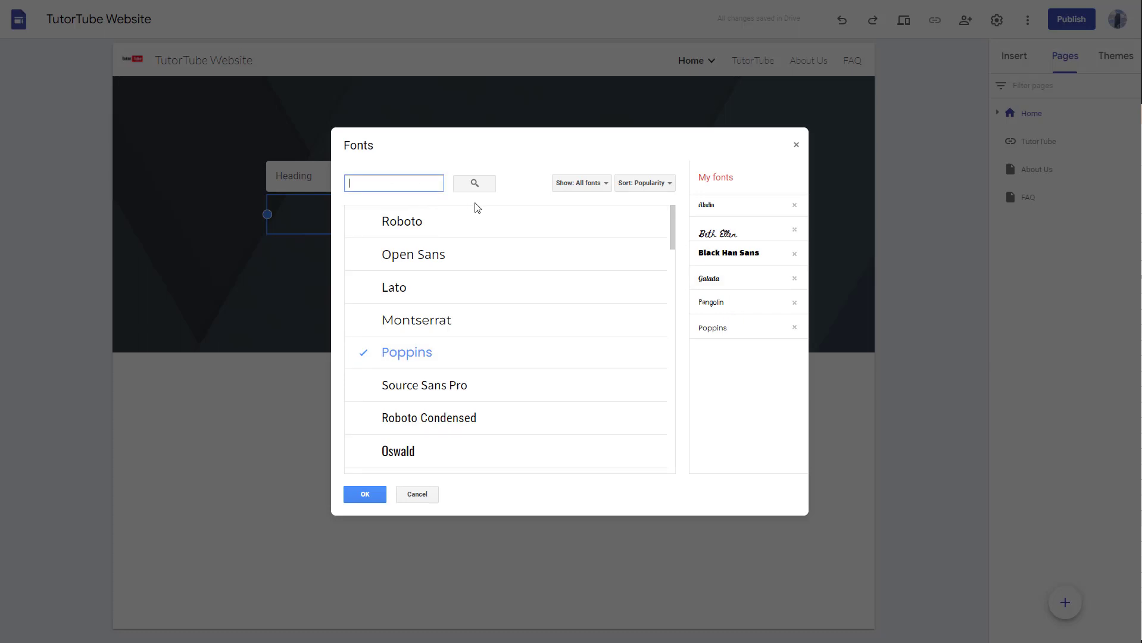
type("office")
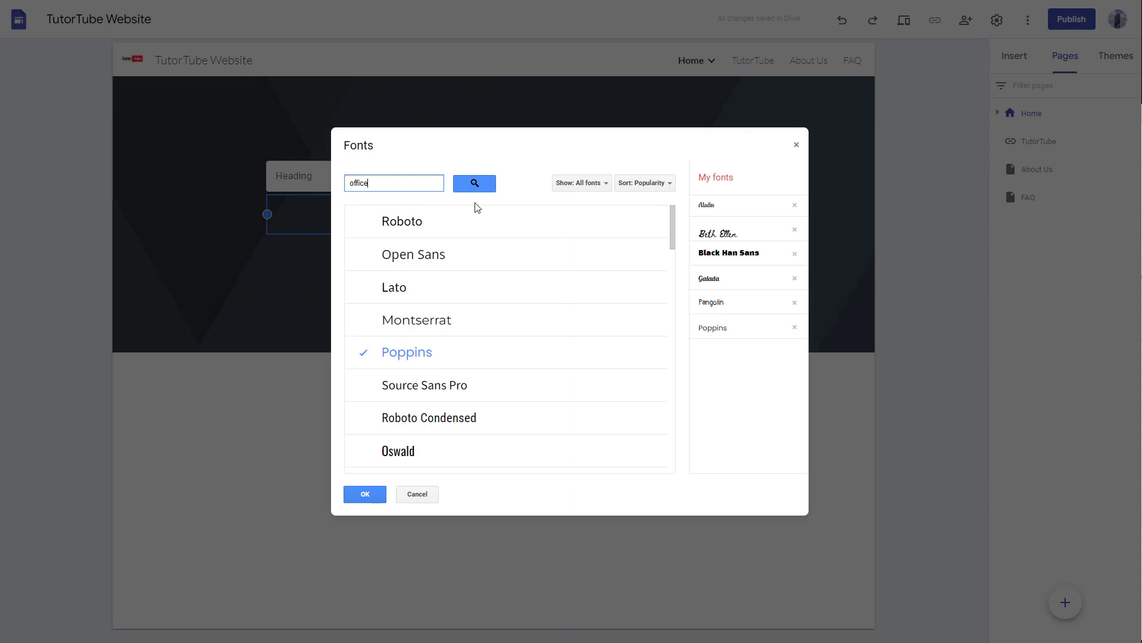
key("Return")
Step: Search the fonts for "p", replace Poppins with PT Sans in the saved fonts and apply PT Sans to the banner title
key("ctrl+a")
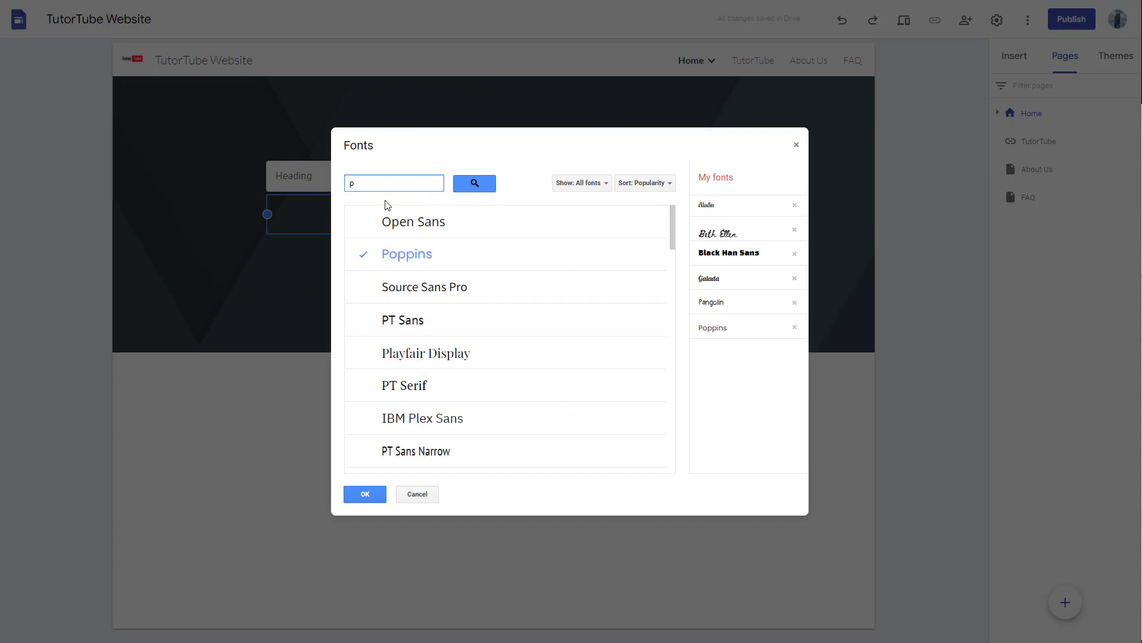
left_click(429, 322)
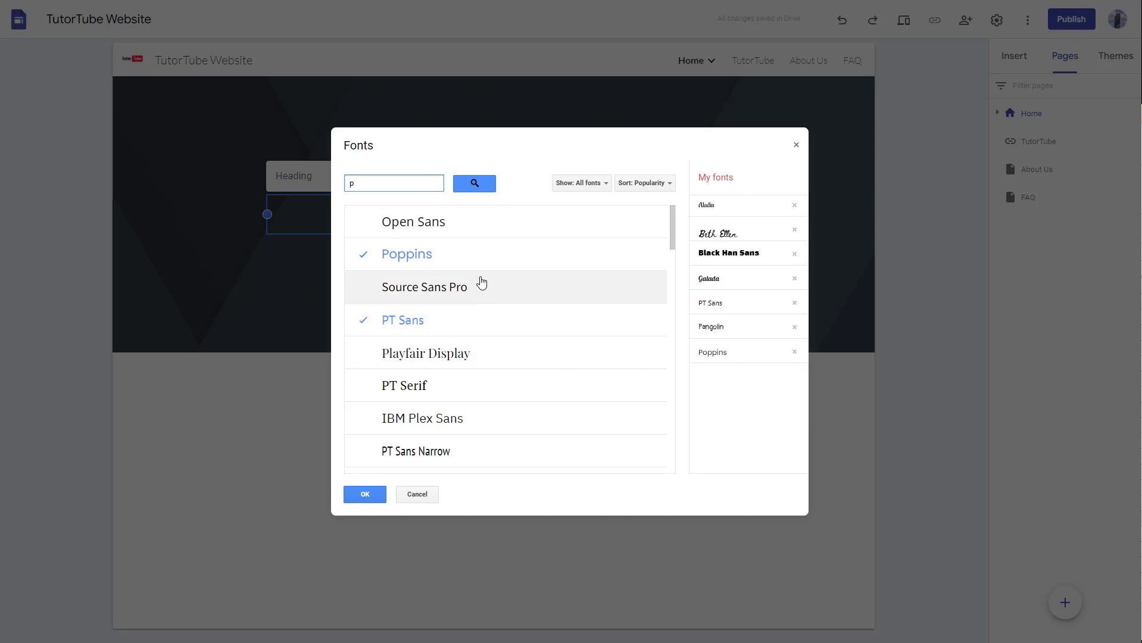
left_click(511, 263)
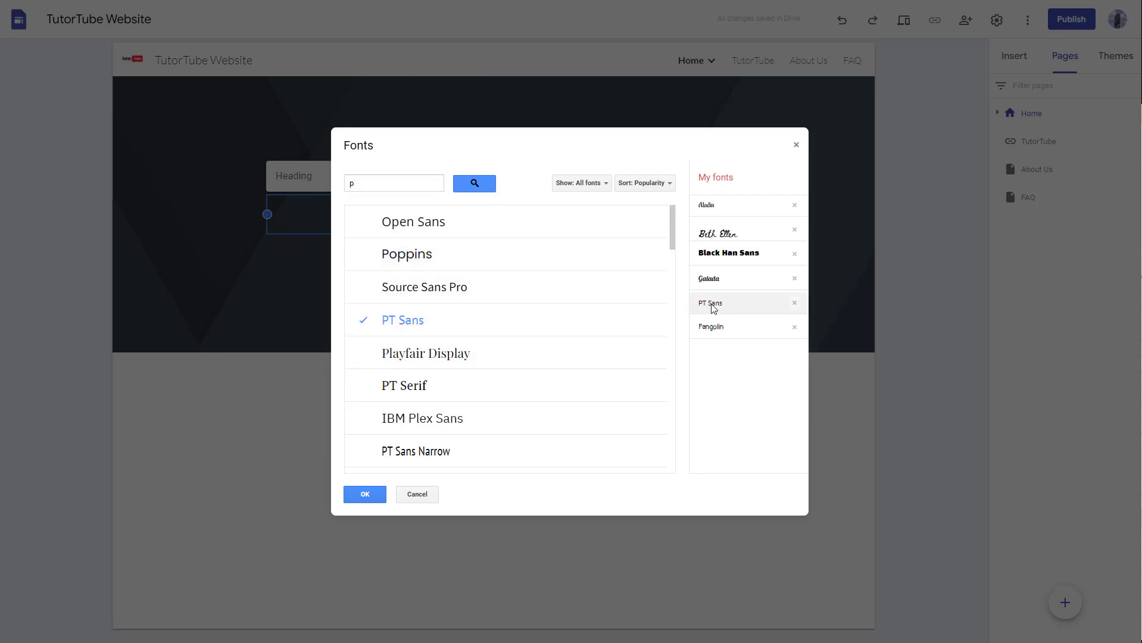
left_click(365, 493)
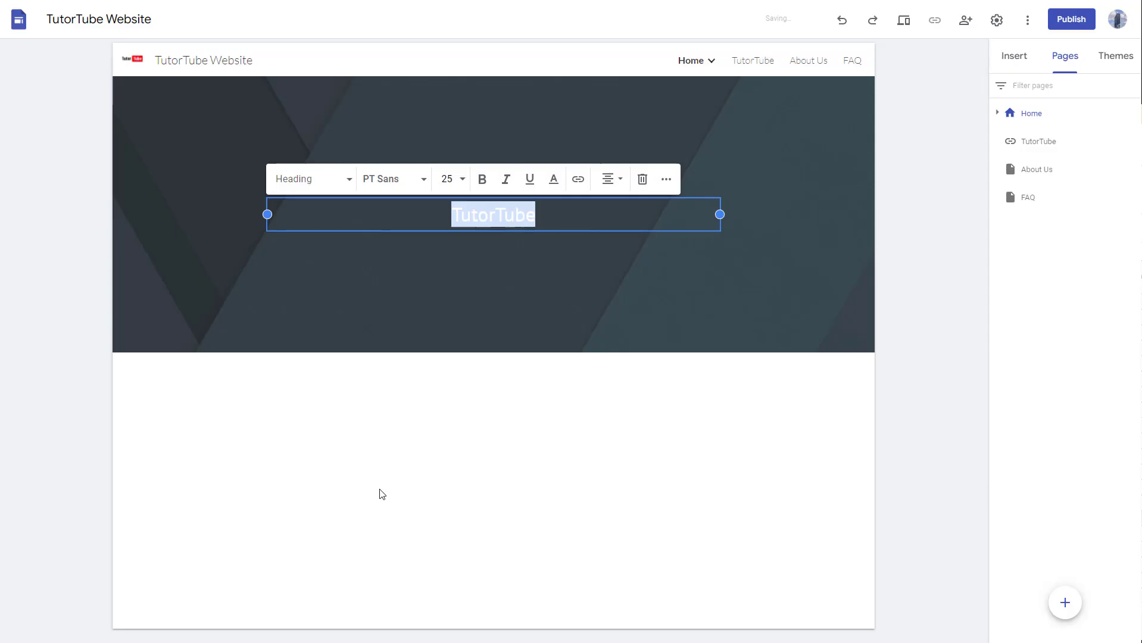
left_click(419, 188)
left_click(686, 182)
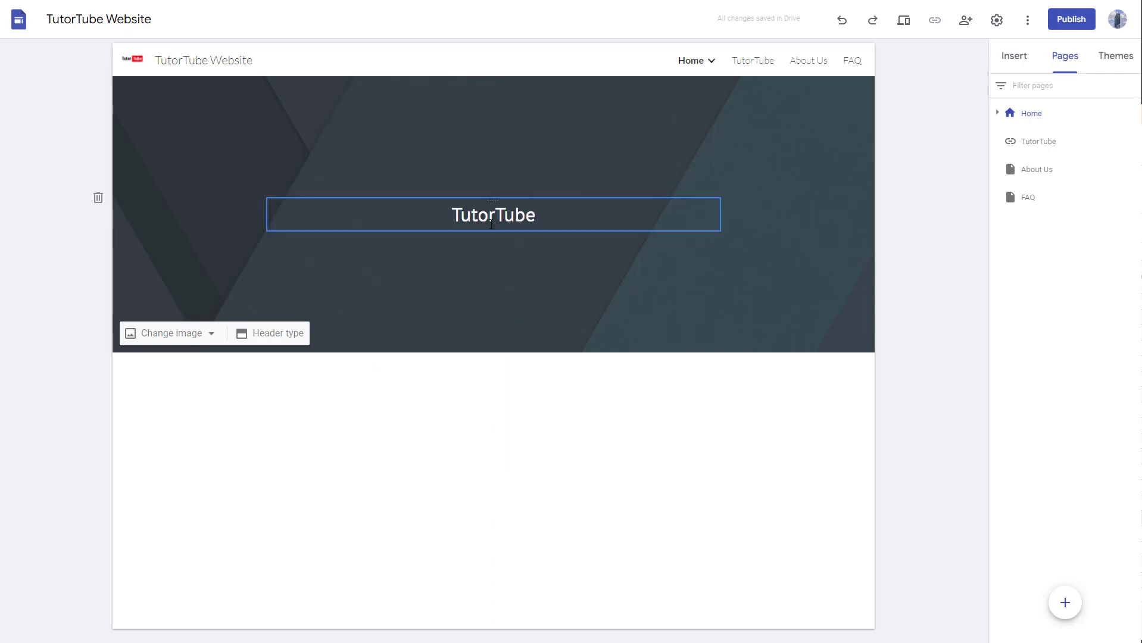
Step: Set the font size of the whole banner title to 96
left_click(493, 215)
double_click(493, 215)
left_click(465, 182)
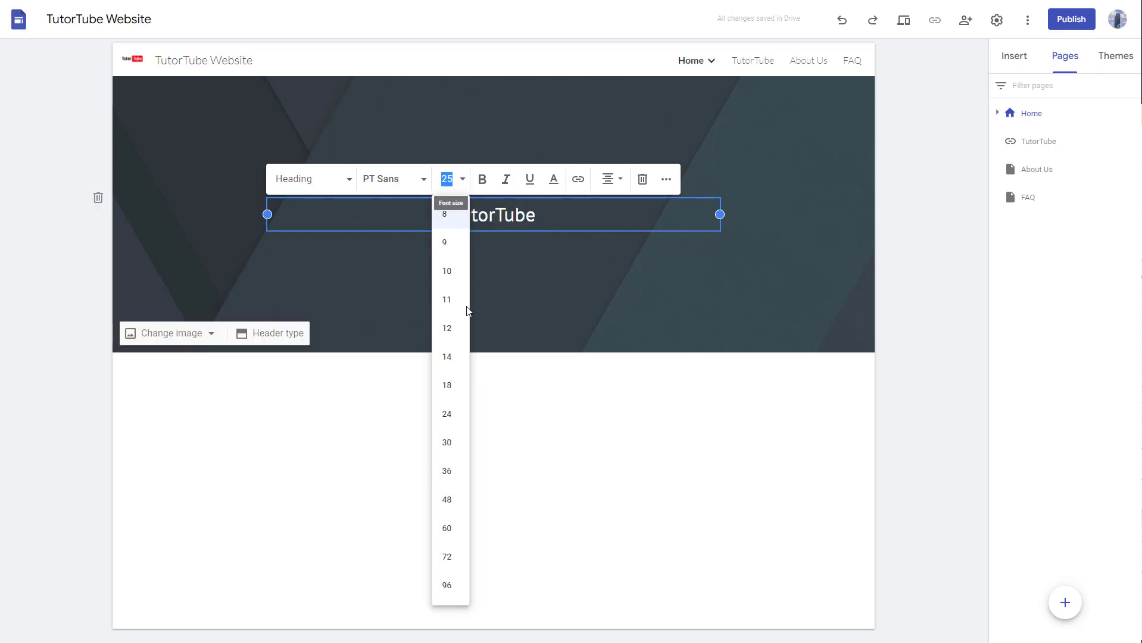
left_click(447, 584)
Step: Set the banner title's font size to the custom value 67
left_click(450, 155)
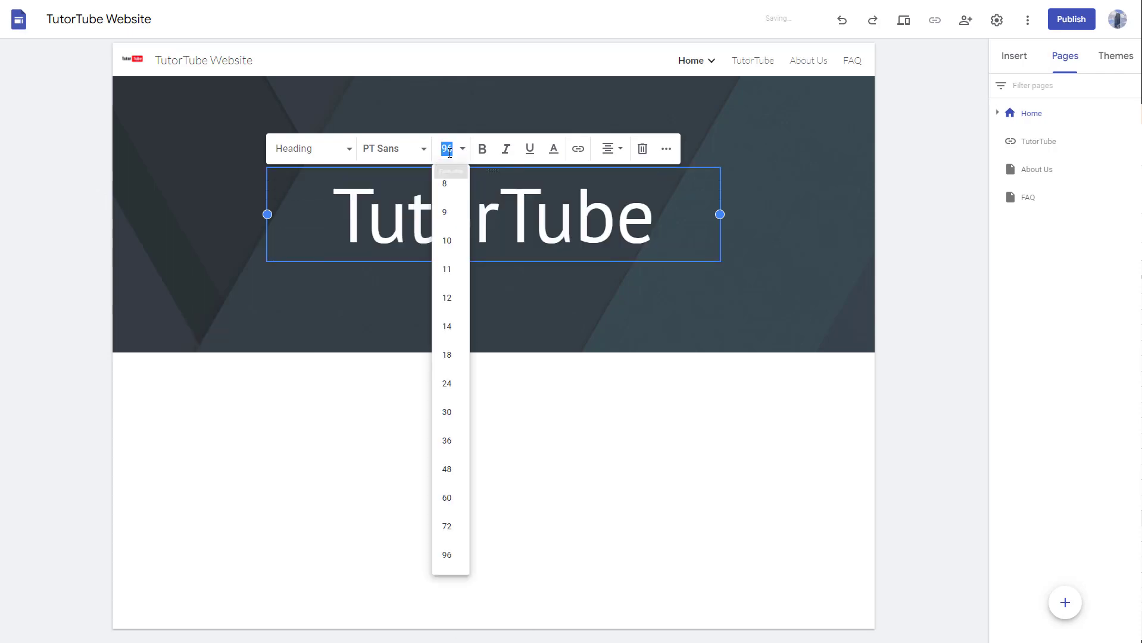
type("67")
key("Return")
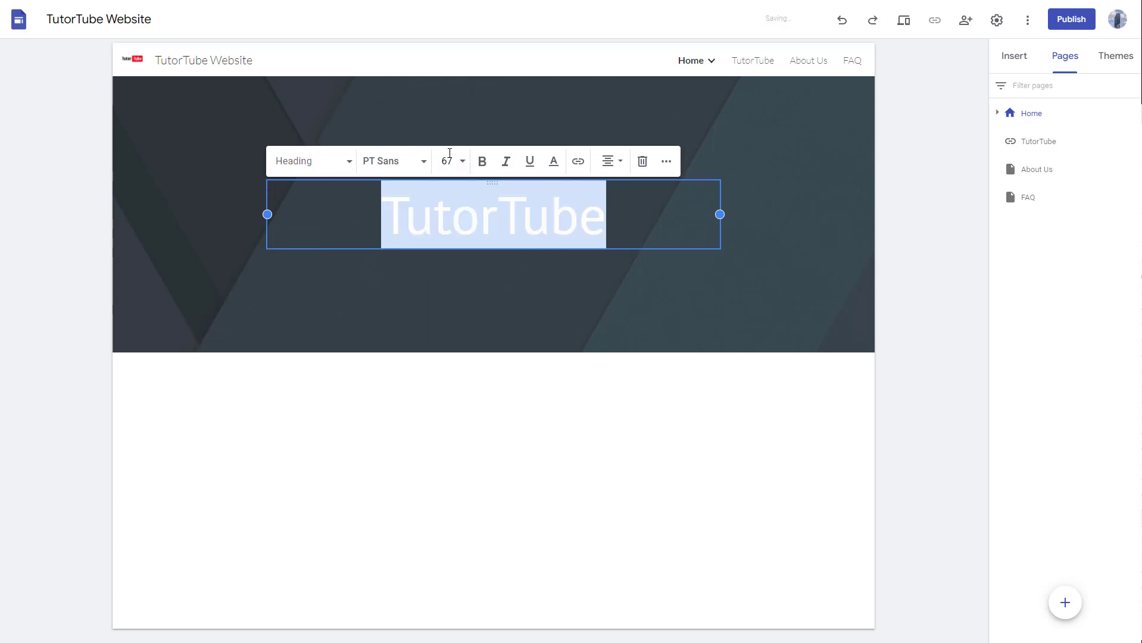
Step: Try bold and italic on the whole banner title, switching each one off again
left_click(481, 164)
left_click(481, 165)
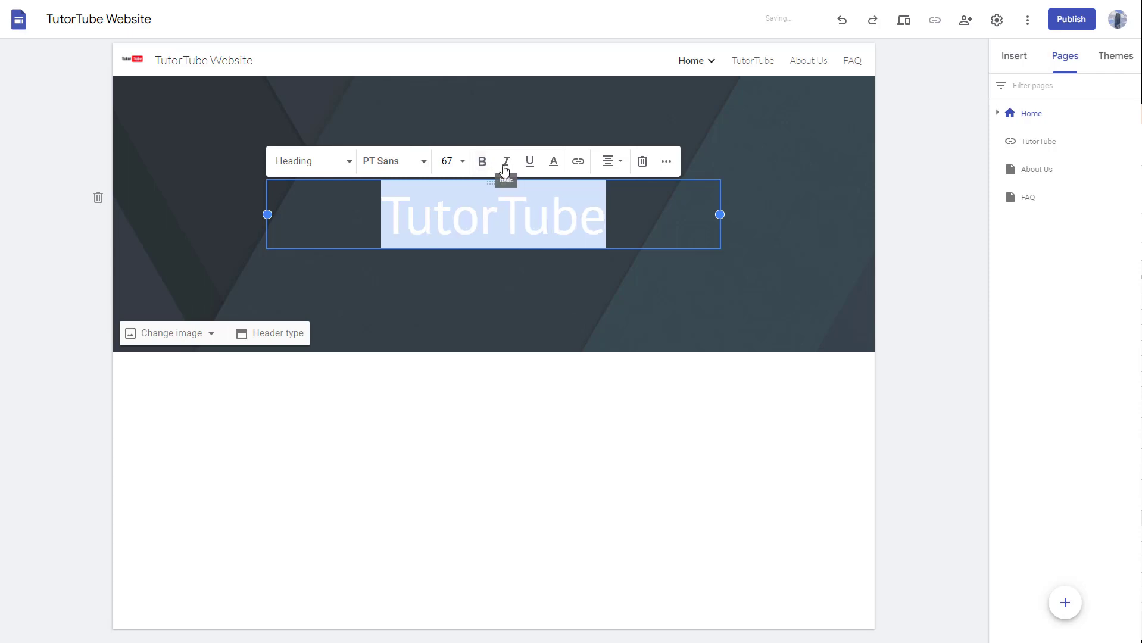
left_click(505, 168)
left_click(505, 169)
Step: Italicize and underline only the "Tube" part of the banner title
left_click_drag(498, 214, 657, 203)
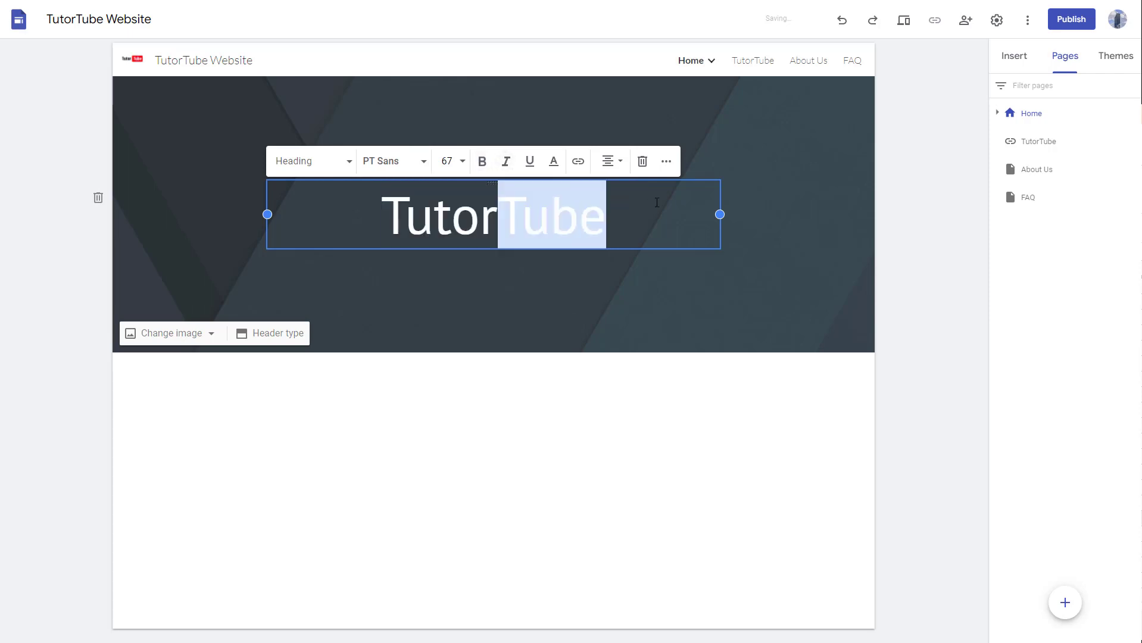
left_click(504, 170)
left_click(529, 168)
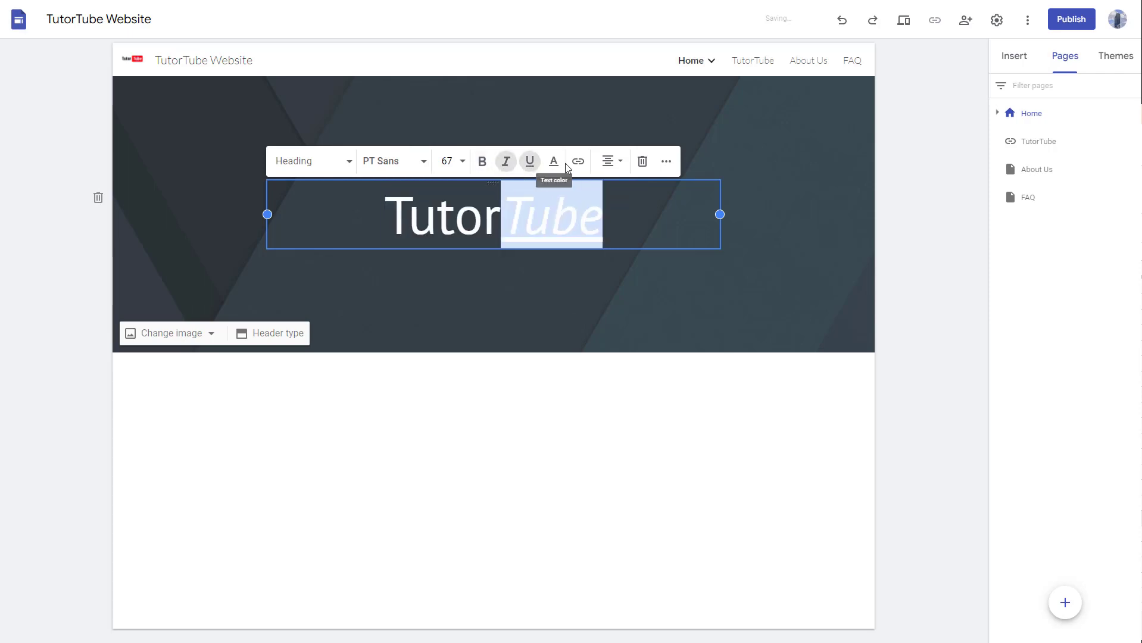
Step: Color the "Tube" part of the banner title bright red
left_click(555, 166)
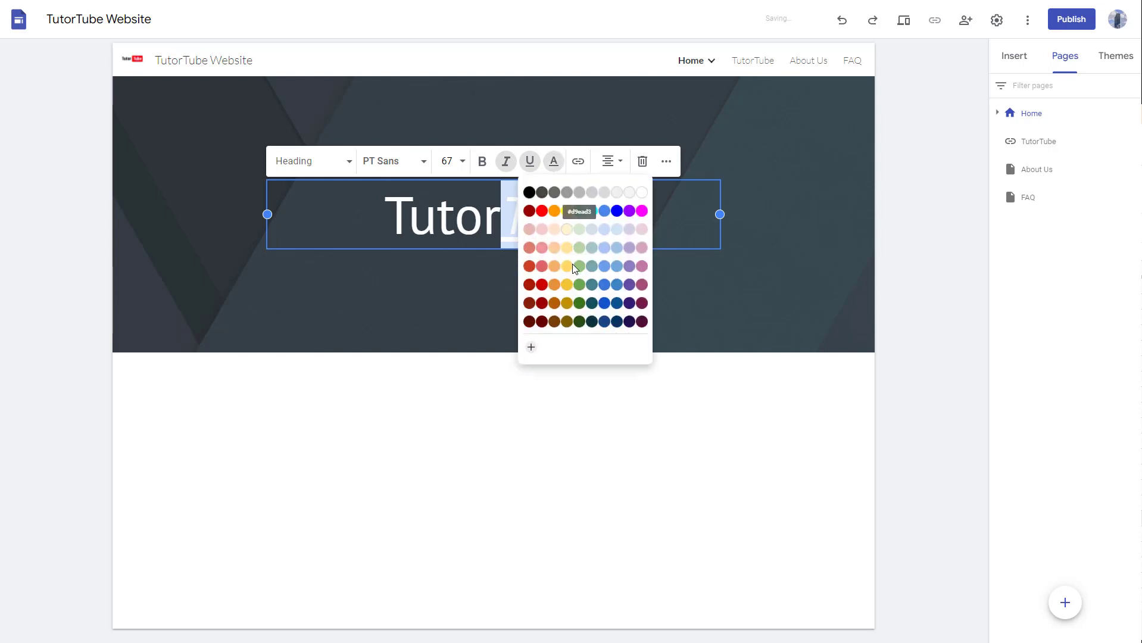
left_click(540, 209)
left_click(553, 161)
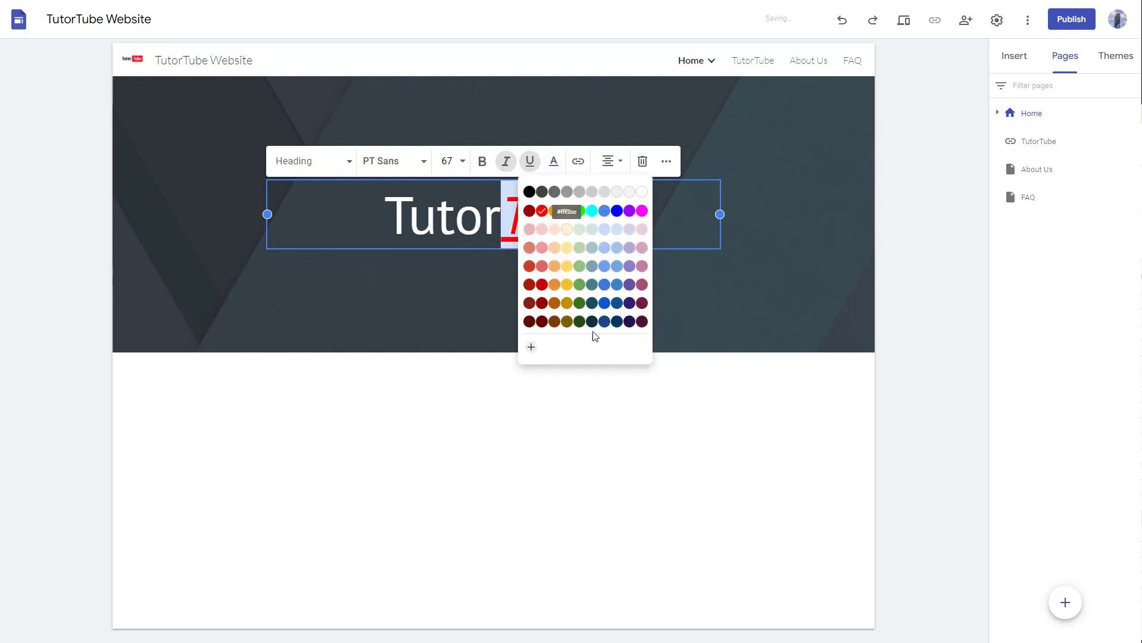
left_click(713, 216)
left_click(579, 219)
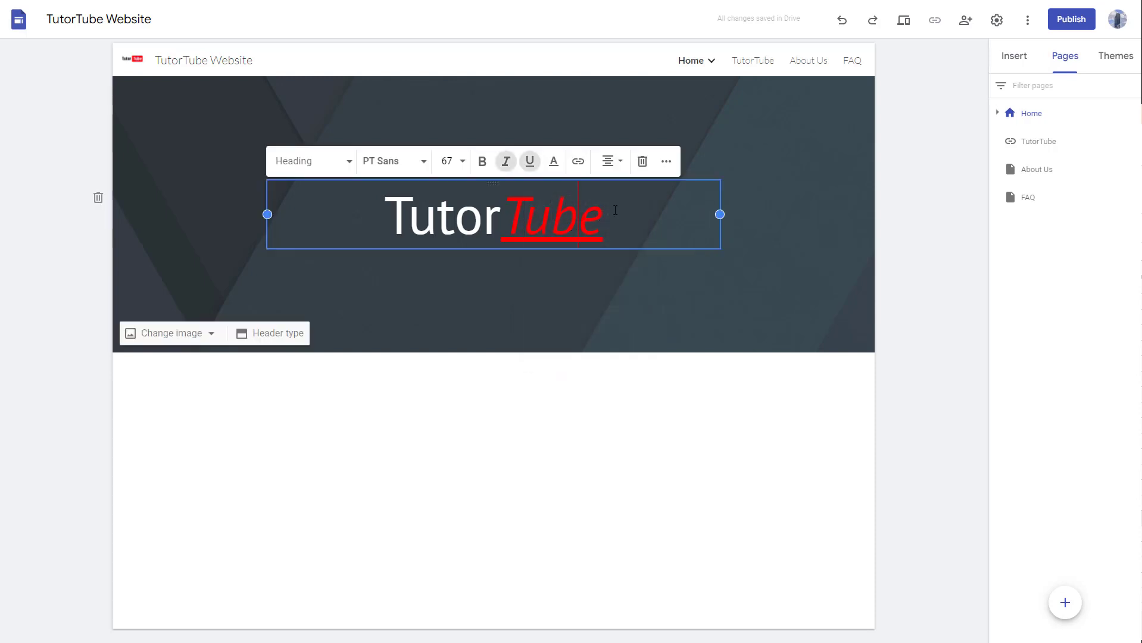
Step: Try left and right alignment on the banner title, returning it to centered alignment
left_click(615, 164)
left_click(607, 167)
left_click(610, 163)
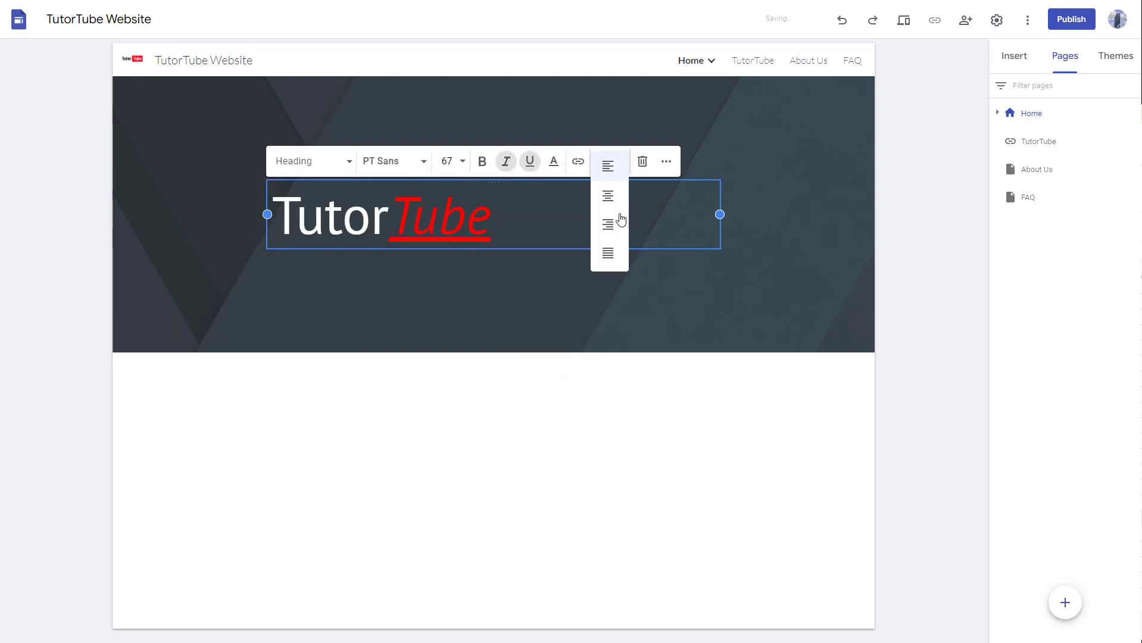
left_click(608, 196)
left_click(609, 162)
left_click(608, 224)
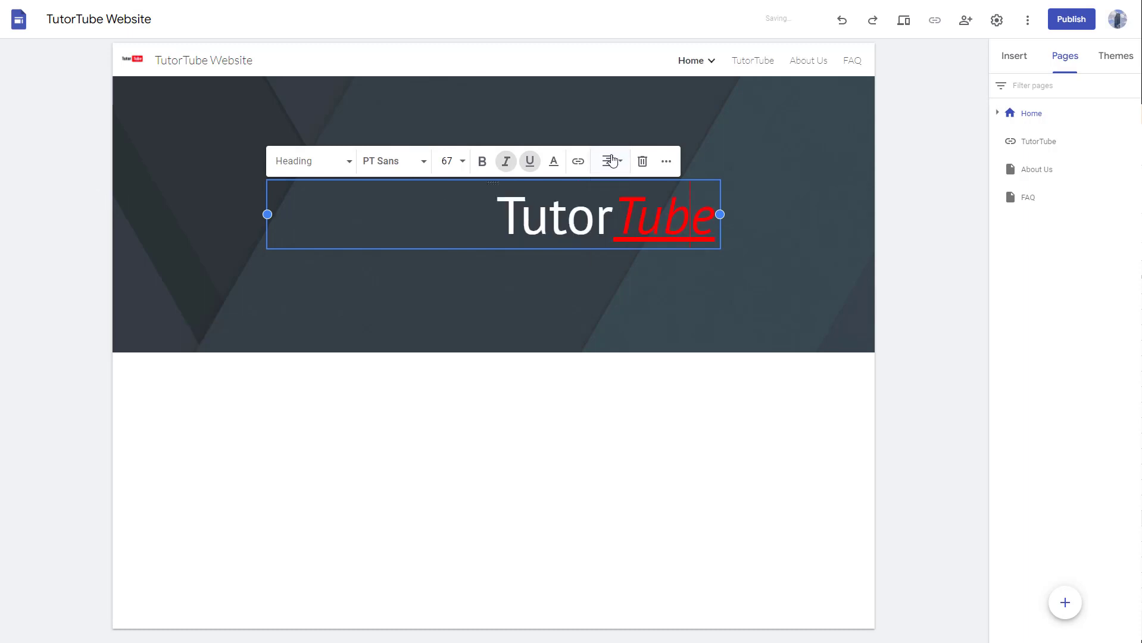
left_click(610, 163)
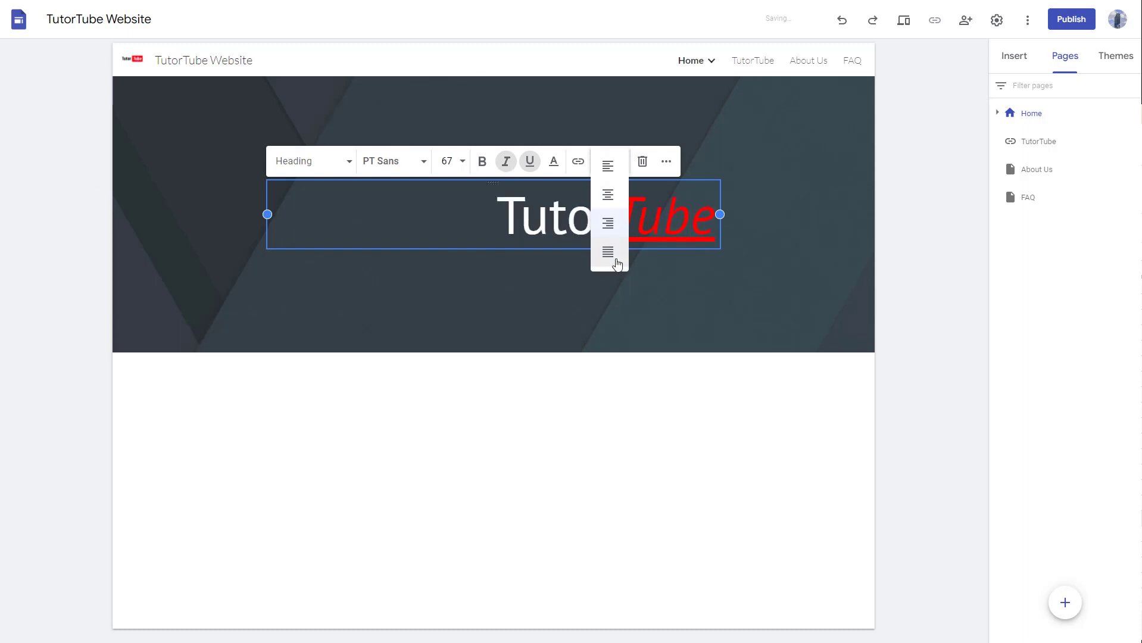
left_click(608, 196)
left_click(462, 433)
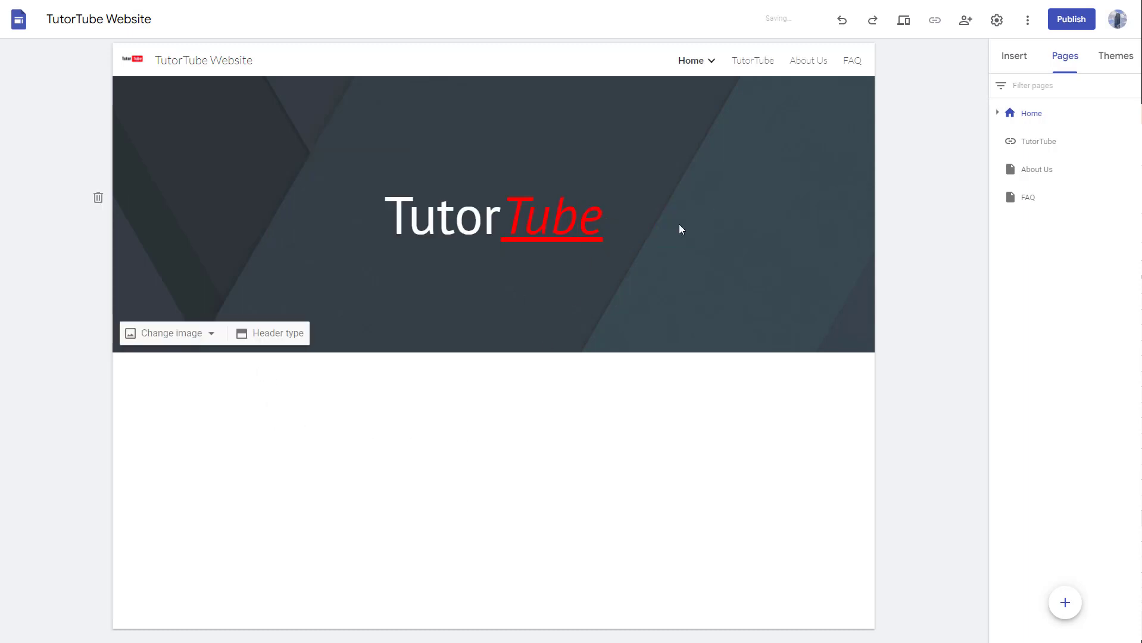
Step: Insert a text box below the banner containing "This is a paragraph."
left_click(1020, 58)
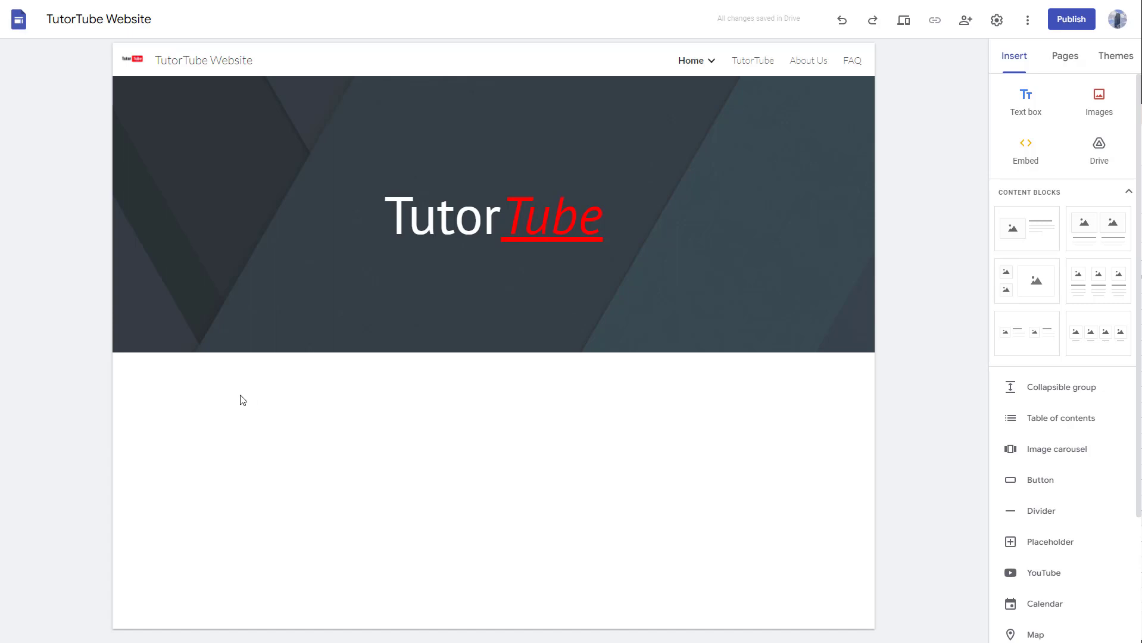
left_click(1016, 107)
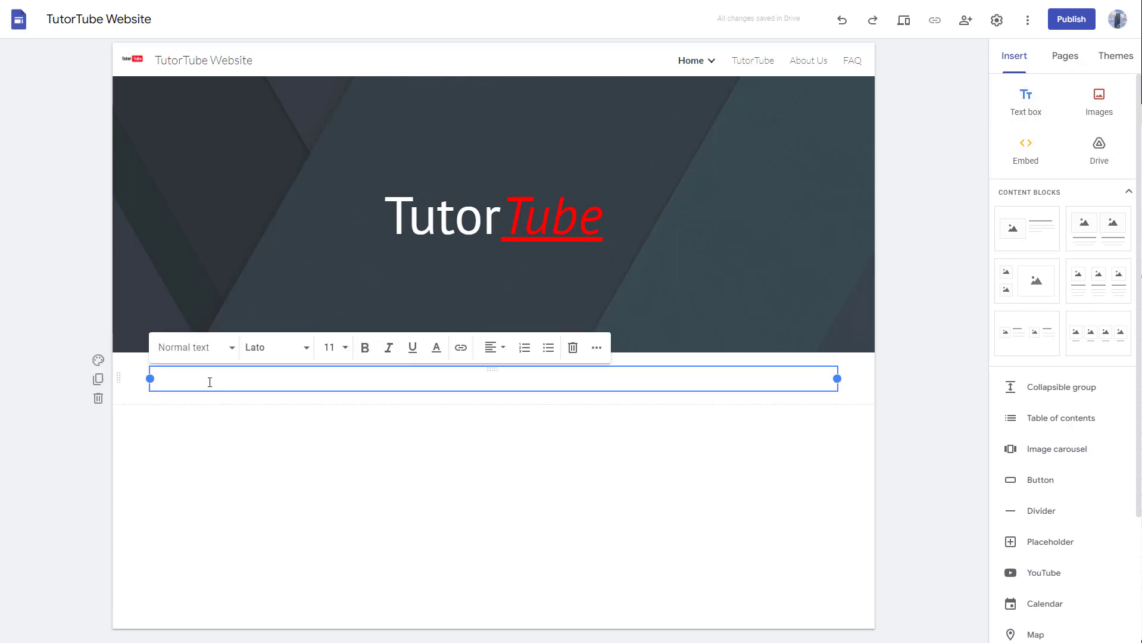
type("This is a paragraph.")
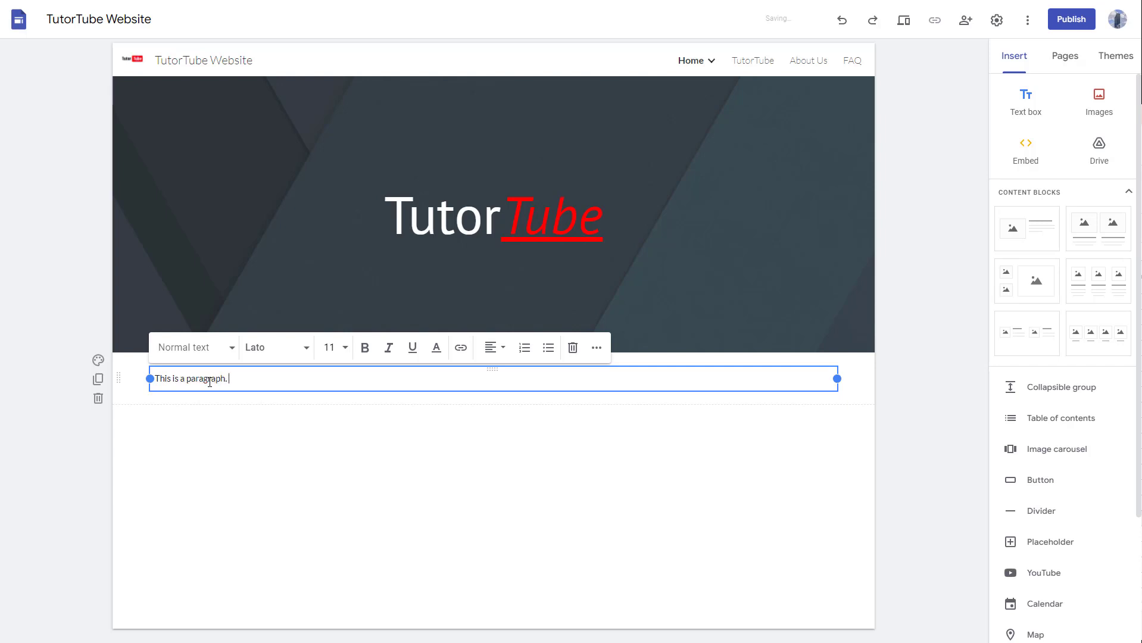
Step: Duplicate the sentence on the same line of the text box and start a new line
key("ctrl+a")
key("ctrl+c")
left_click(263, 382)
key("ctrl+v")
key("Return")
key("ctrl+v")
key("Return")
key("ctrl+v")
key("Return")
key("ctrl+v")
key("Return")
key("ctrl+v")
key("Return")
key("ctrl+v")
key("Return")
key("ctrl+v")
key("Return")
key("ctrl+v")
key("Return")
key("ctrl+v")
key("Return")
key("ctrl+v")
key("Return")
key("ctrl+v")
key("Return")
key("ctrl+z")
key("ctrl+z")
key("ctrl+z")
key("ctrl+z")
key("ctrl+z")
key("ctrl+z")
key("ctrl+z")
key("ctrl+z")
key("ctrl+z")
key("ctrl+z")
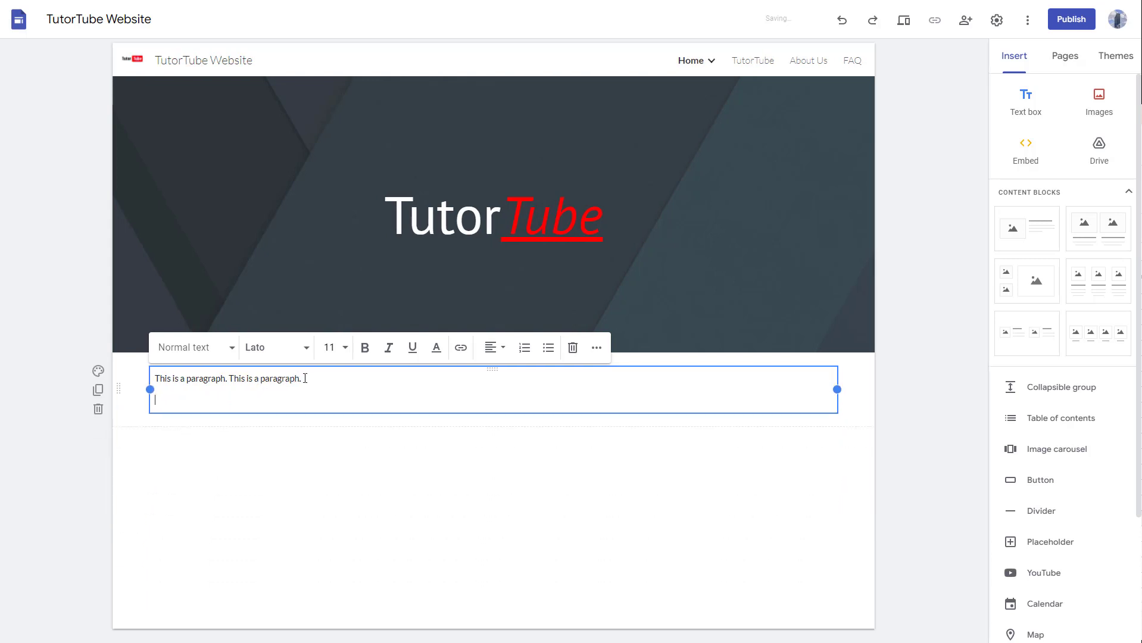
Step: Copy the two sentences and paste them at the end of the first line
left_click_drag(305, 378, 159, 380)
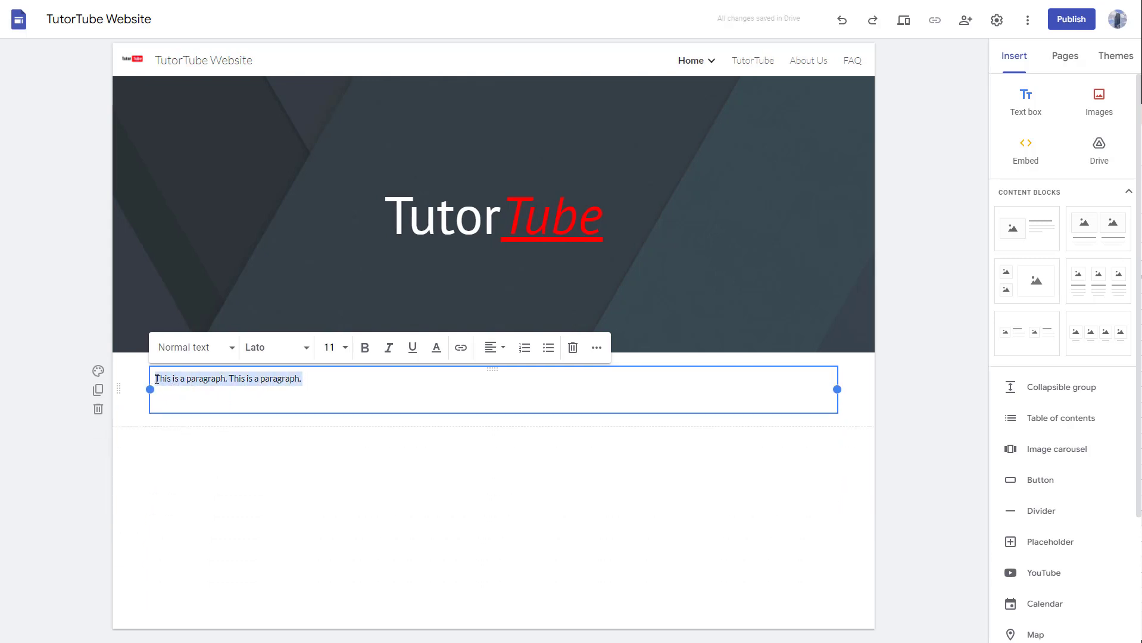
key("ctrl+c")
left_click(382, 378)
key("ctrl+v")
key("Return")
key("ctrl+v")
key("Return")
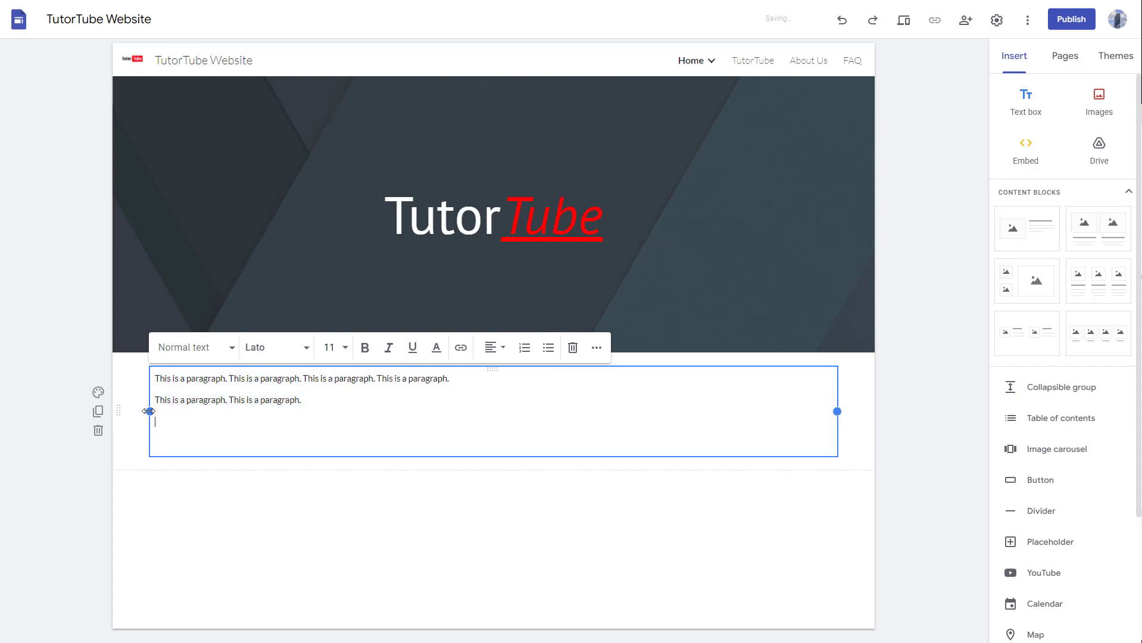
key("shift+Up")
key("BackSpace")
Step: Copy two of the sentences and paste them repeatedly after the last one to build a long multi-line paragraph
left_click_drag(380, 380, 226, 383)
key("ctrl+c")
left_click(518, 382)
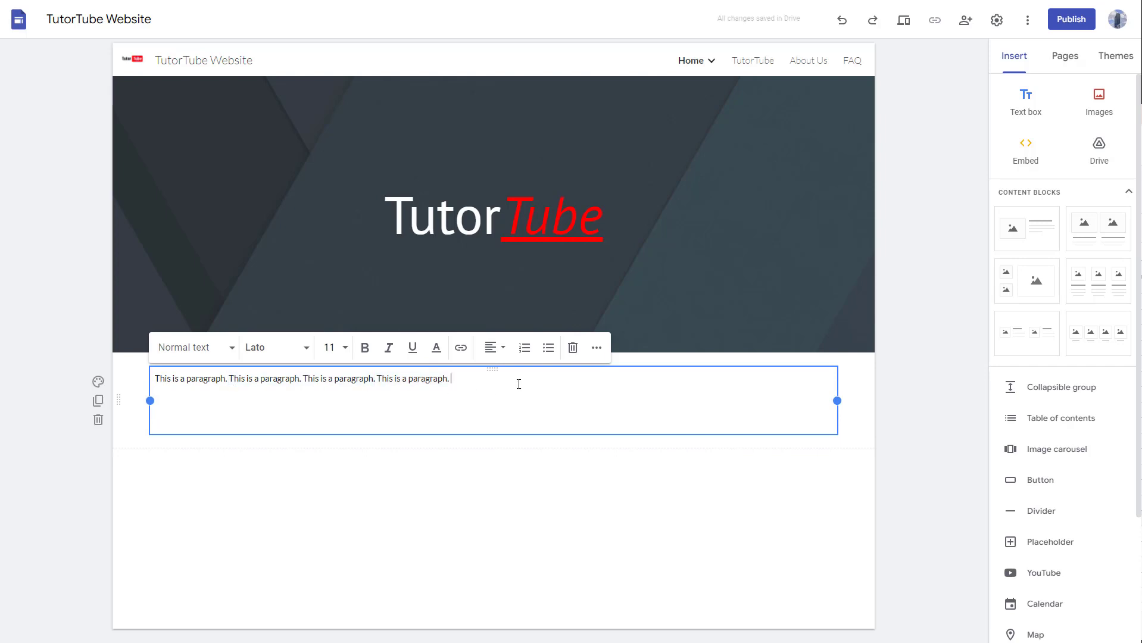
key("ctrl+v")
key("ctrl+v")
key("ctrl+v")
key("ctrl+v")
key("ctrl+v")
key("ctrl+v")
key("ctrl+v")
key("ctrl+v")
key("ctrl+v")
key("ctrl+v")
key("ctrl+v")
key("ctrl+v")
key("ctrl+v")
key("ctrl+v")
key("ctrl+v")
key("ctrl+v")
key("ctrl+v")
key("ctrl+v")
key("ctrl+v")
key("ctrl+v")
key("ctrl+v")
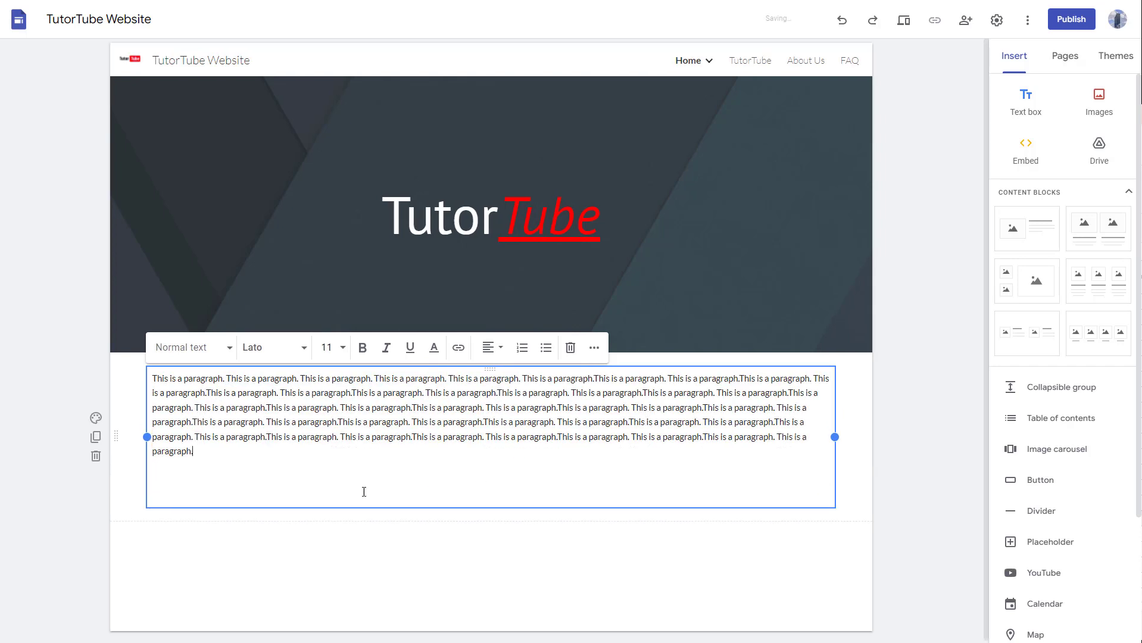
Step: Copy the long paragraph and paste it twice below itself as separate paragraphs
key("shift+Up")
key("shift+Up")
key("shift+Up")
key("shift+Up")
key("shift+Up")
key("shift+Up")
key("ctrl+c")
left_click(249, 472)
key("Return")
key("ctrl+v")
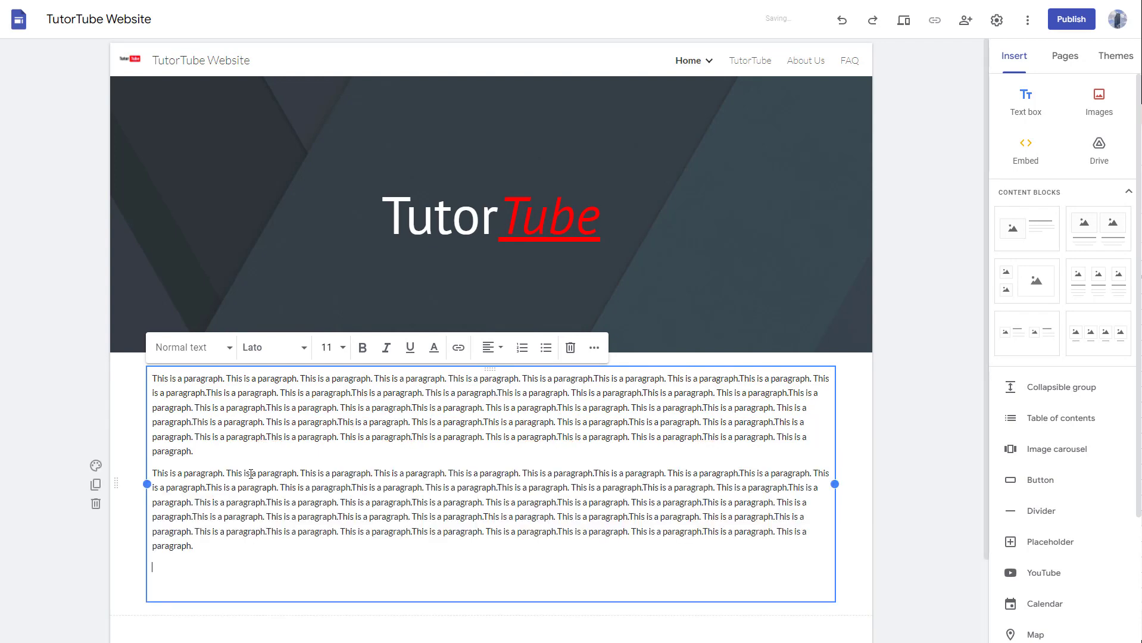
key("Return")
key("Return")
key("ctrl+v")
key("Return")
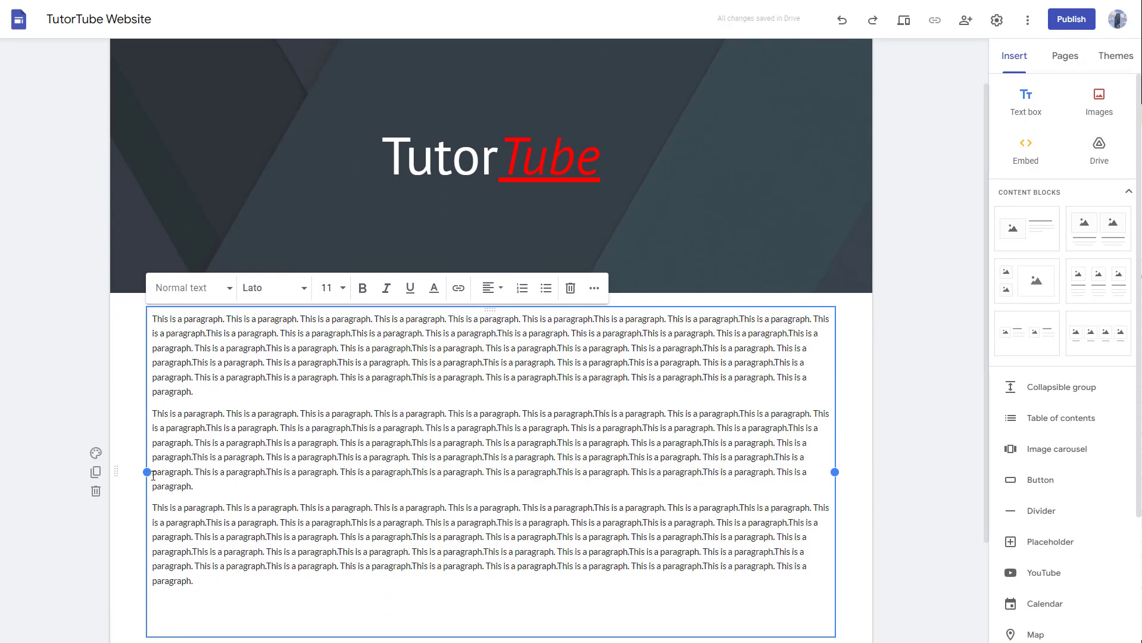
Step: Narrow the text box to roughly half the page width and move it to the page's left side
left_click_drag(146, 472, 447, 476)
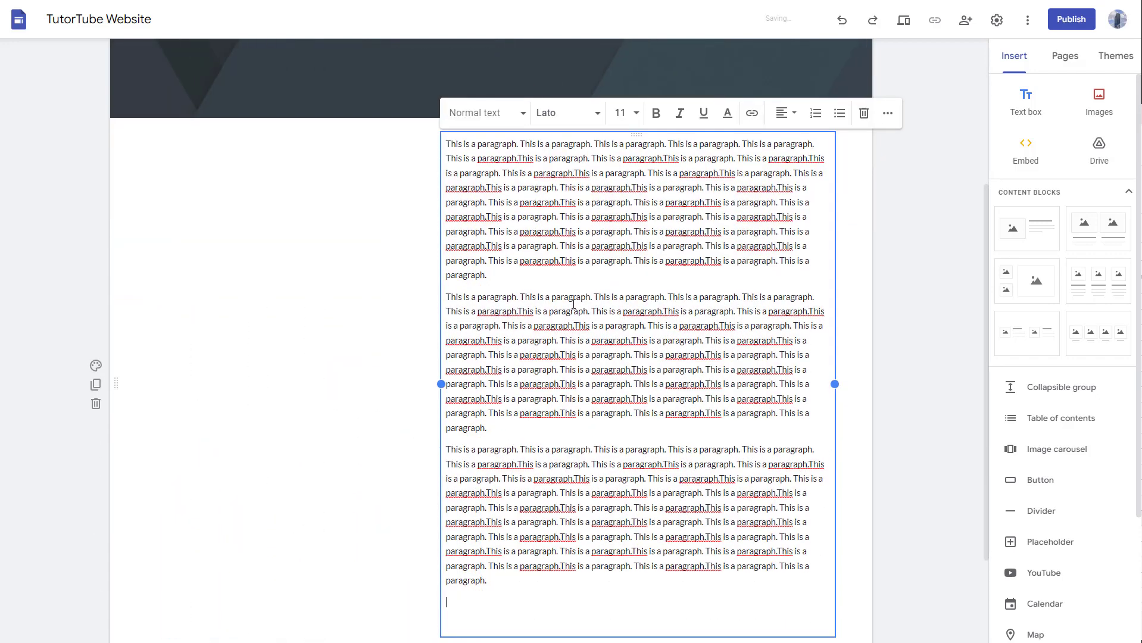
left_click_drag(443, 233, 153, 159)
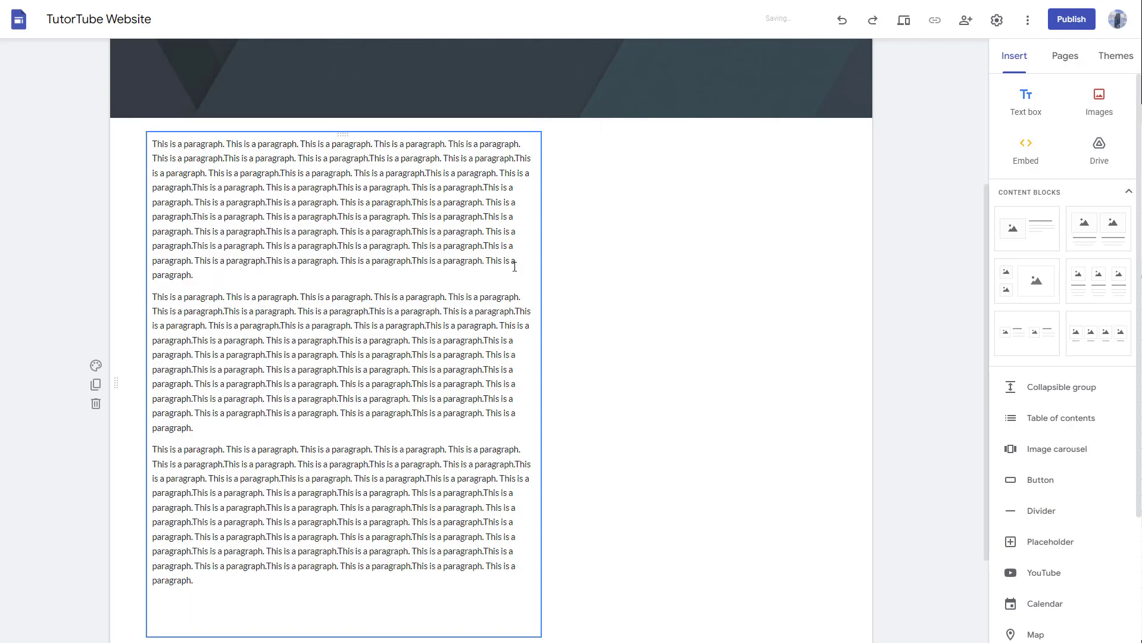
left_click(524, 413)
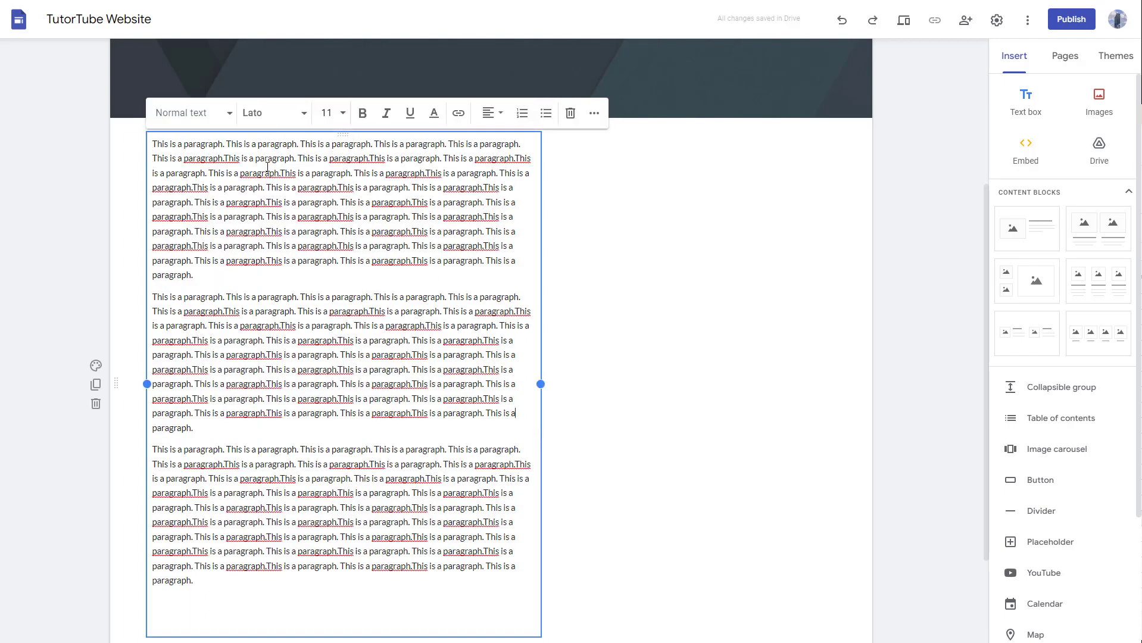
Step: Add the line "Titles" above the first paragraph and apply the Title style to it
key("Return")
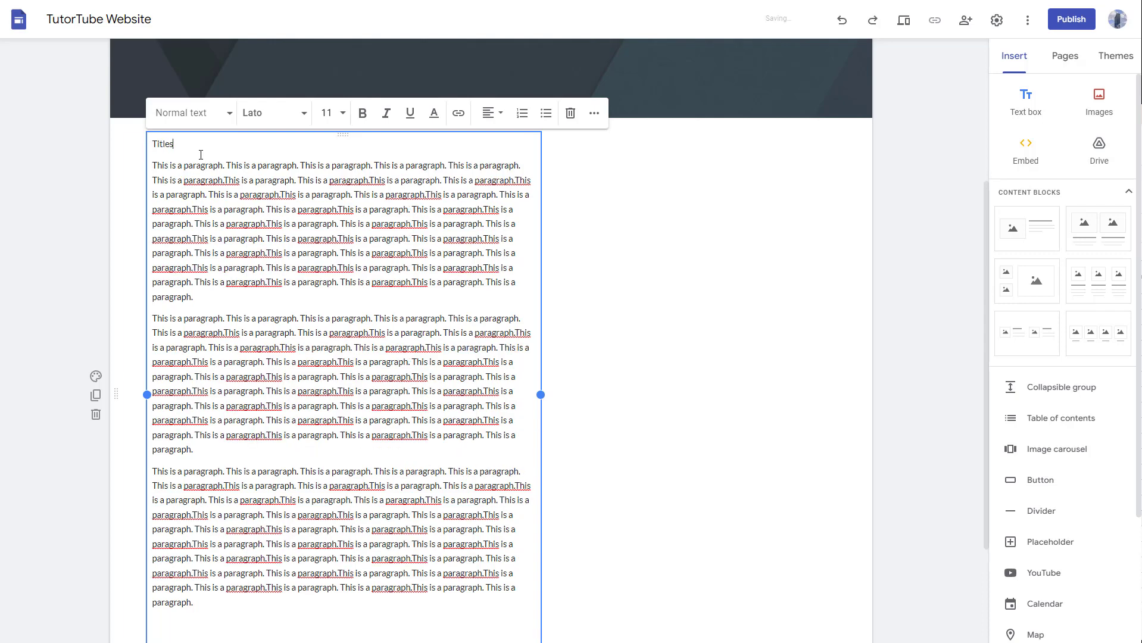
double_click(159, 143)
left_click(225, 112)
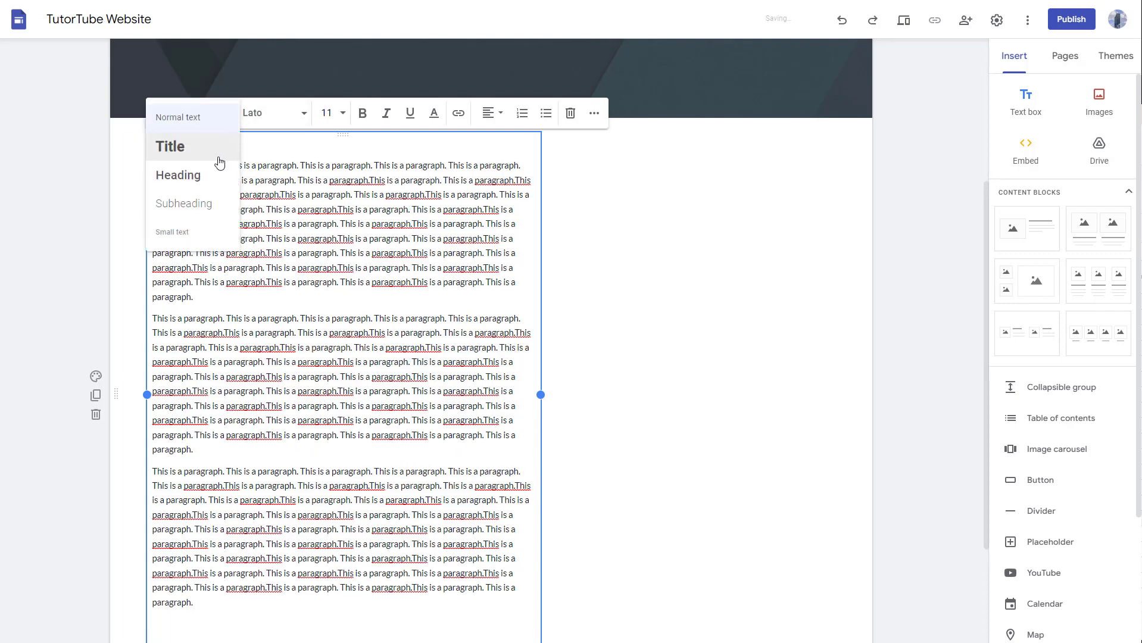
left_click(211, 156)
left_click(232, 154)
Step: Change the font of the "Titles" line to Black Han Sans
left_click_drag(232, 153, 152, 153)
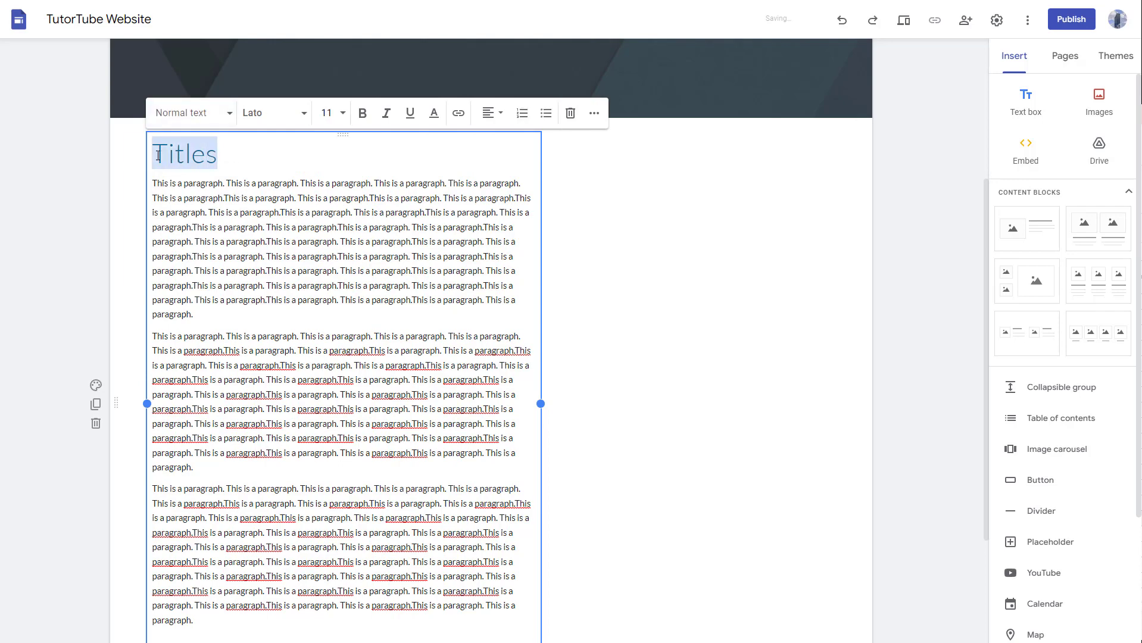
left_click(299, 113)
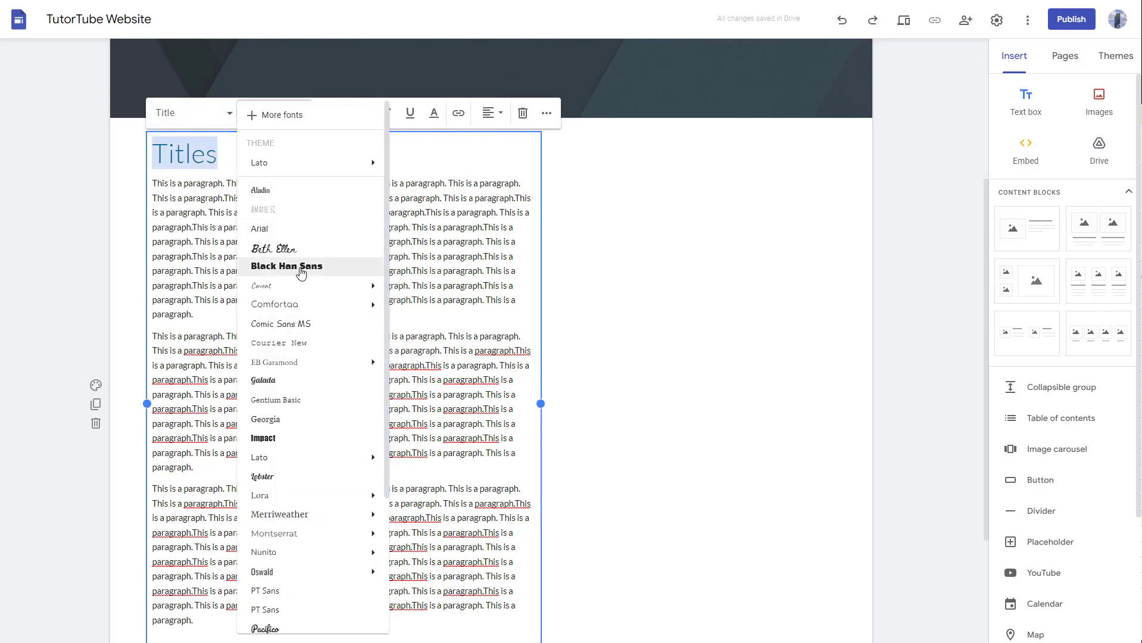
left_click(300, 271)
Step: Set the font size of only the letters "tles" in "Titles" to 48
left_click_drag(237, 154, 179, 154)
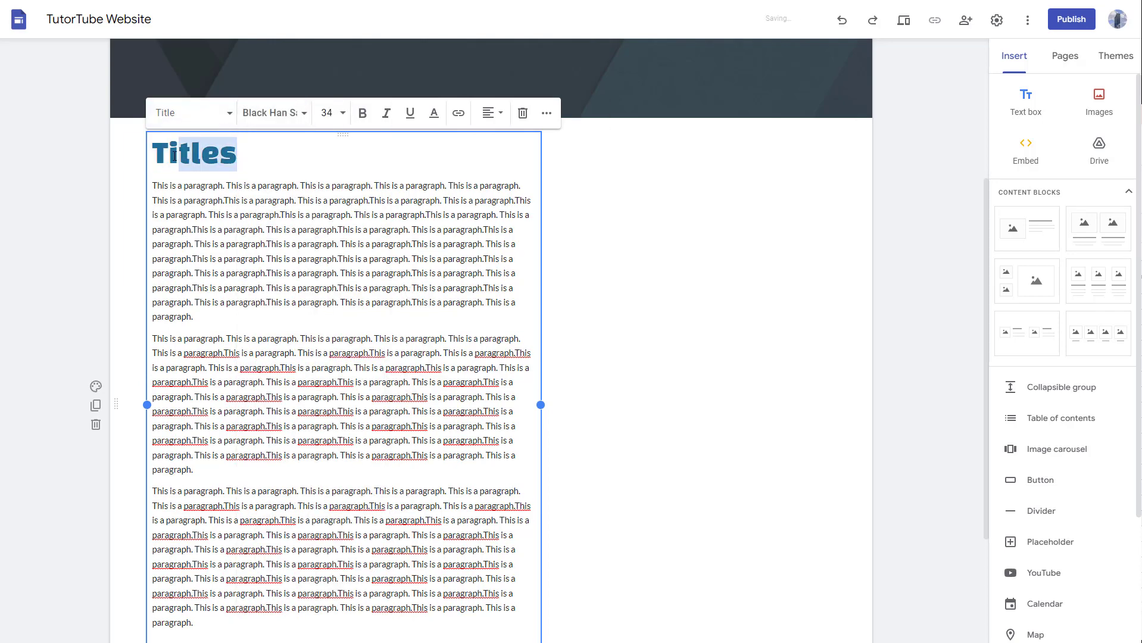
left_click(339, 124)
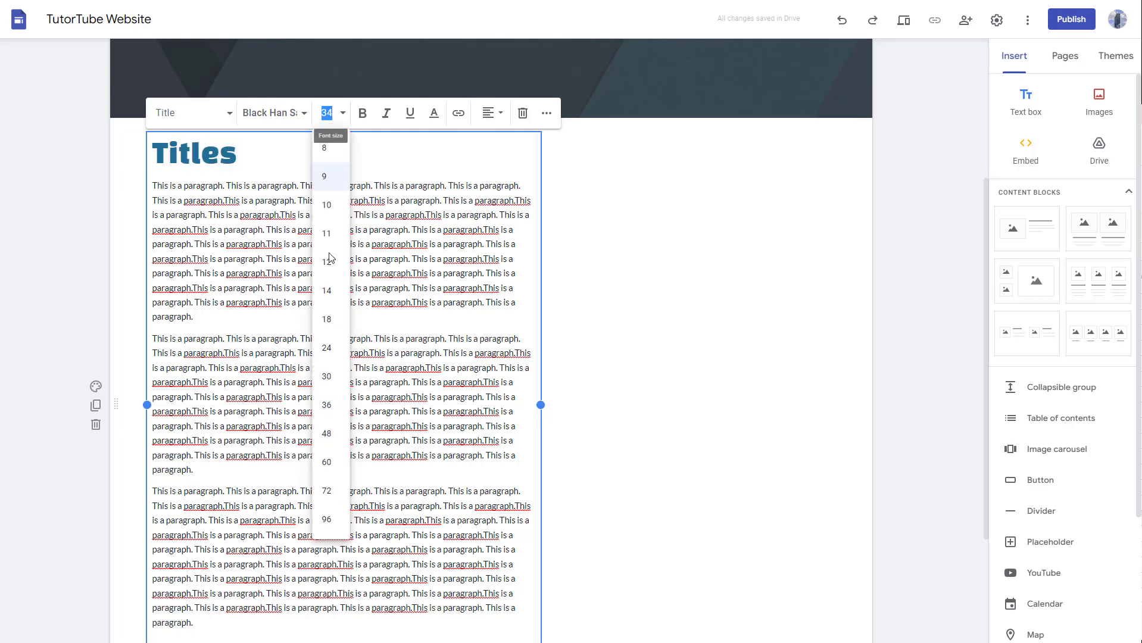
left_click(339, 427)
Step: Make the whole "Titles" line bold and italic
double_click(277, 156)
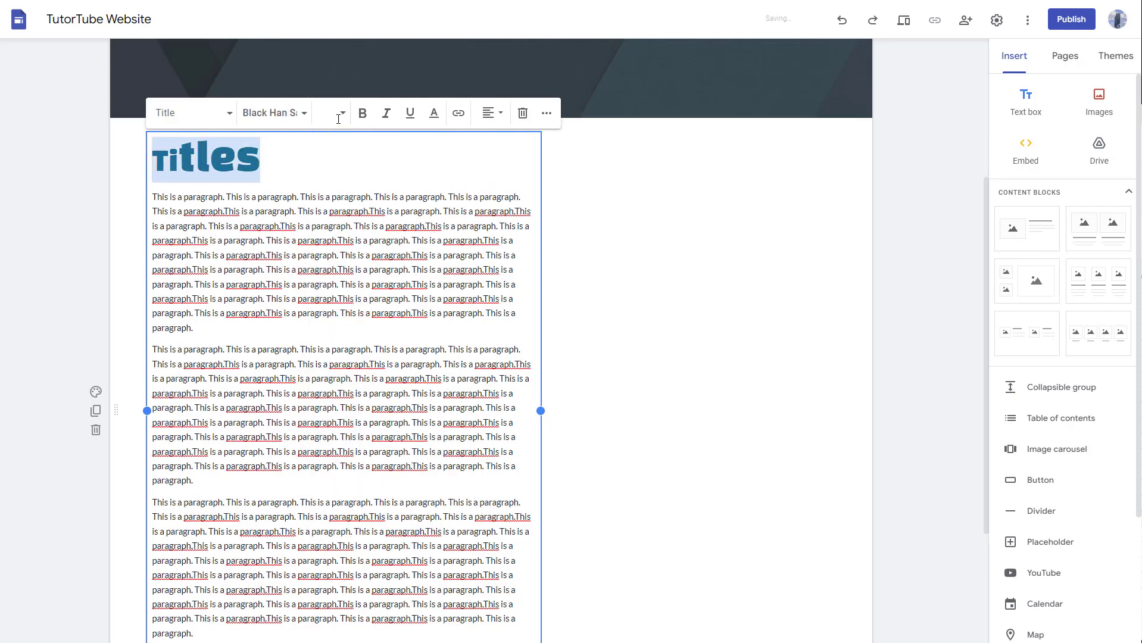
left_click(362, 114)
left_click(386, 114)
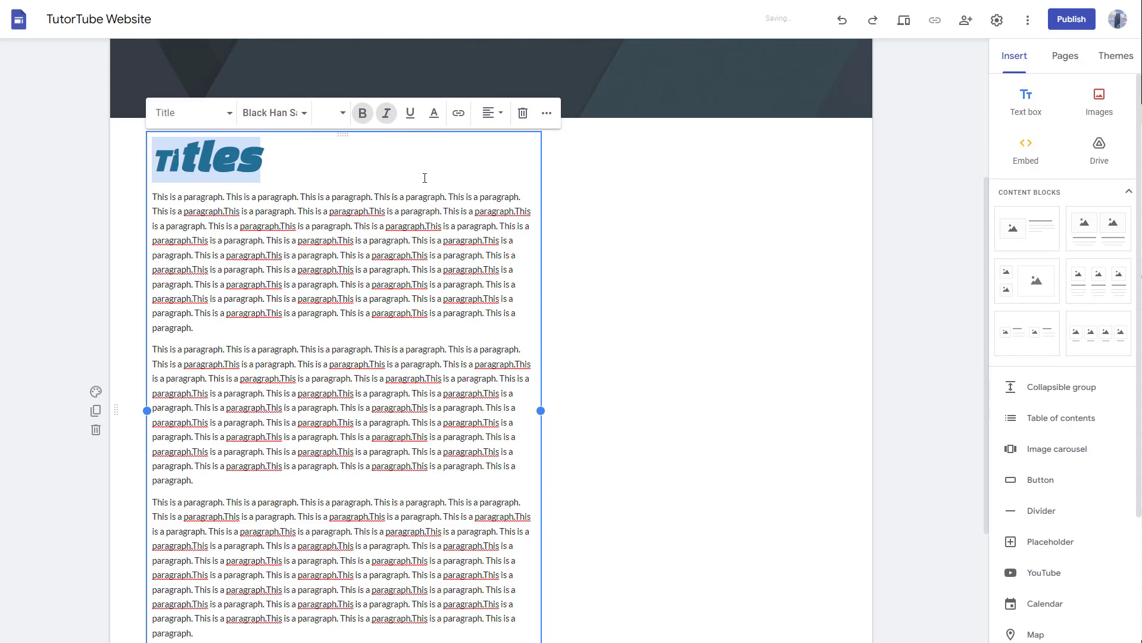
left_click(452, 324)
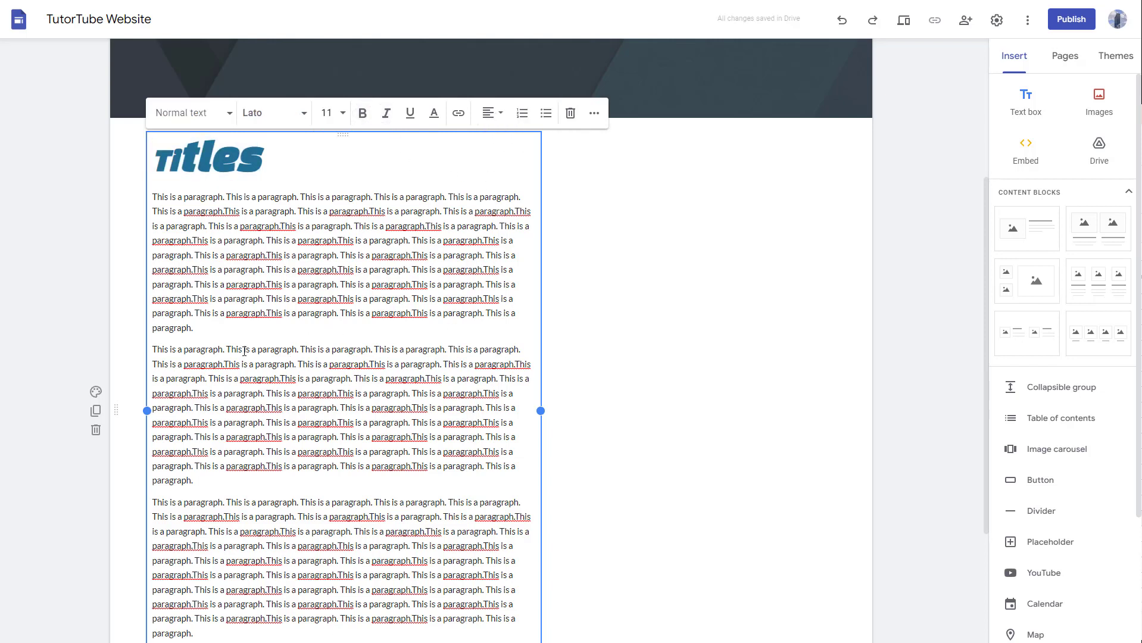
Step: Try center and right alignment on the first paragraph below "Titles"
left_click_drag(194, 330, 140, 204)
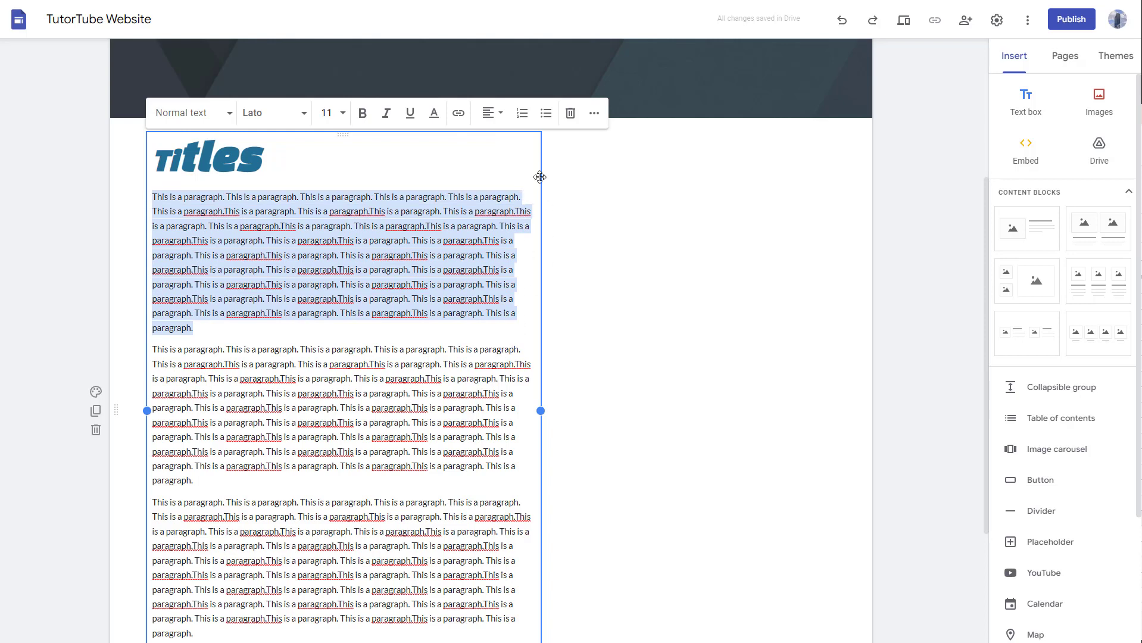
left_click(489, 113)
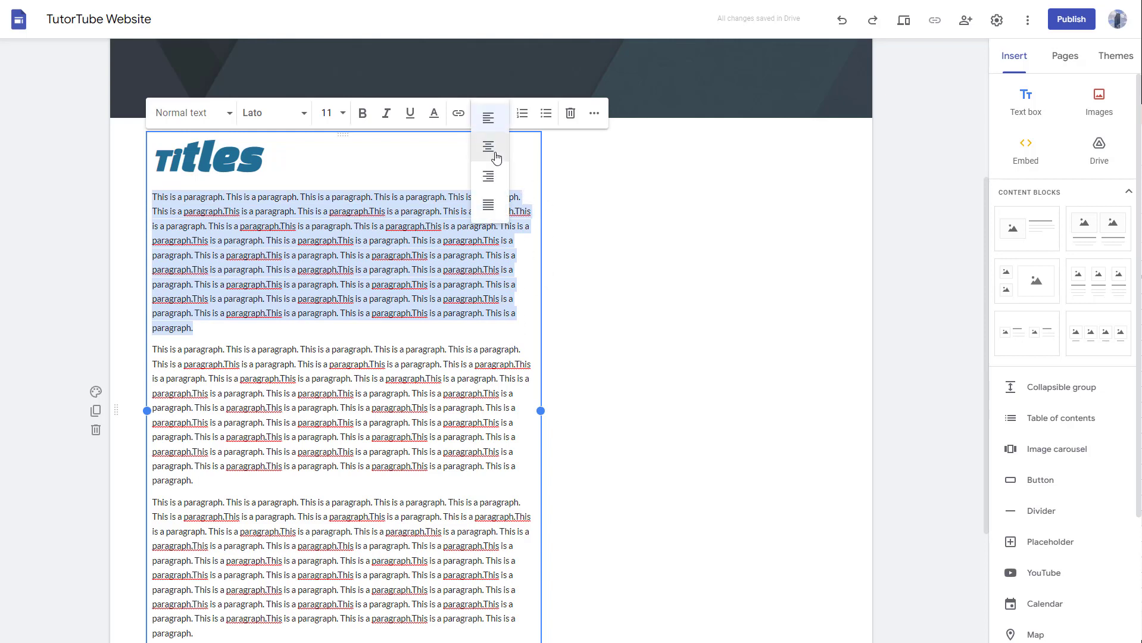
left_click(491, 145)
left_click(495, 109)
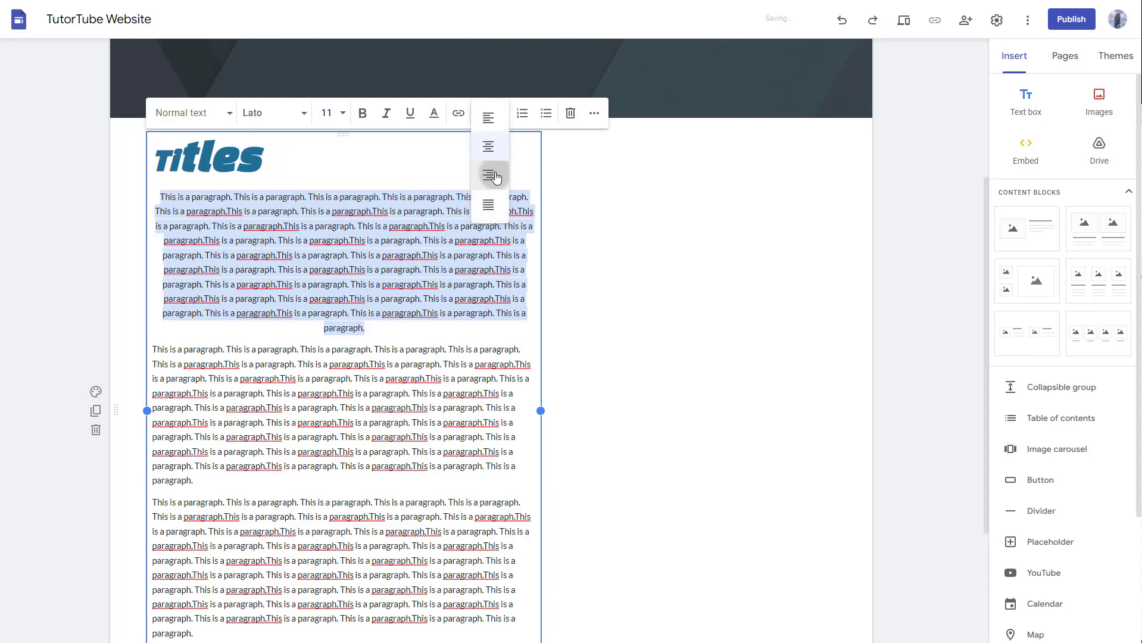
left_click(492, 174)
left_click(487, 118)
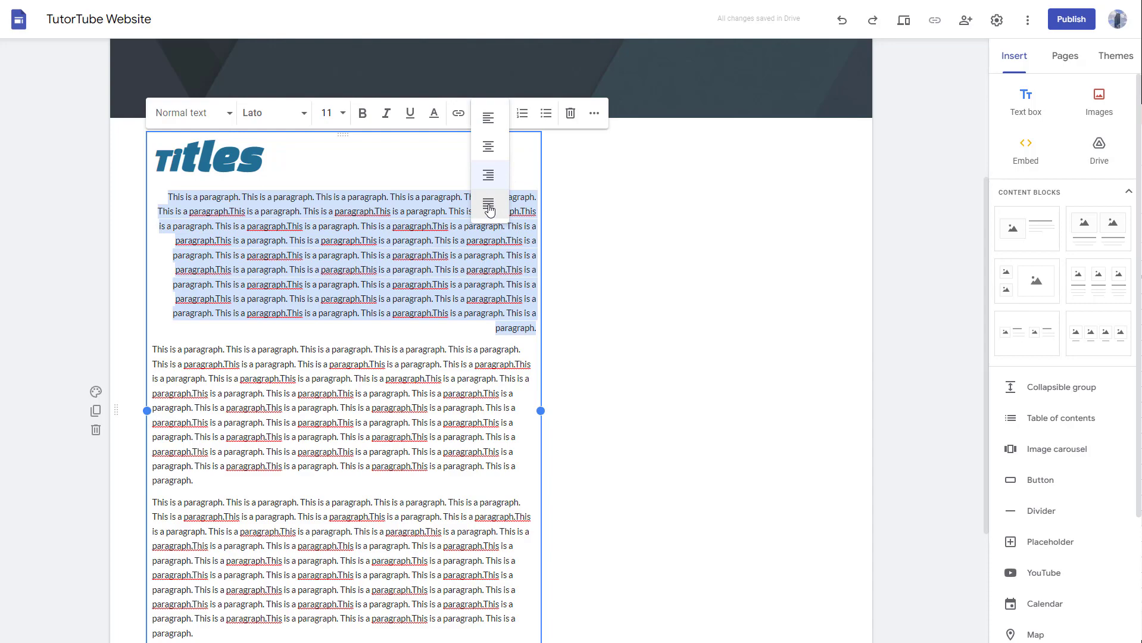
left_click(428, 230)
Step: Justify all the paragraphs below the "Titles" line
scroll(410, 433, "down", 3)
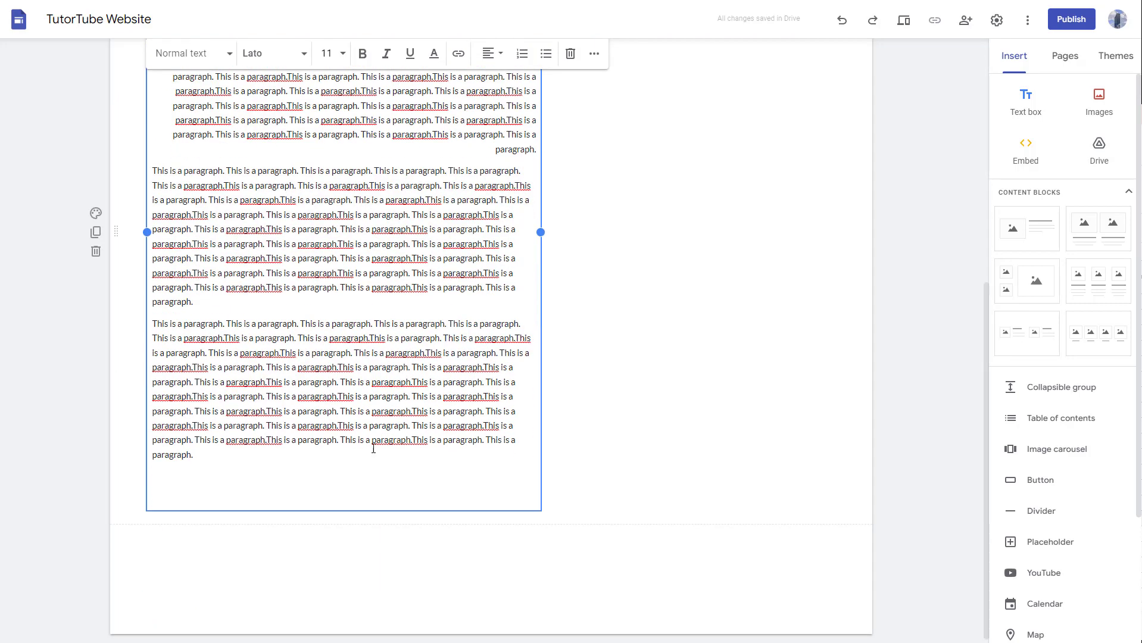
scroll(338, 483, "up", 5)
scroll(302, 513, "down", 5)
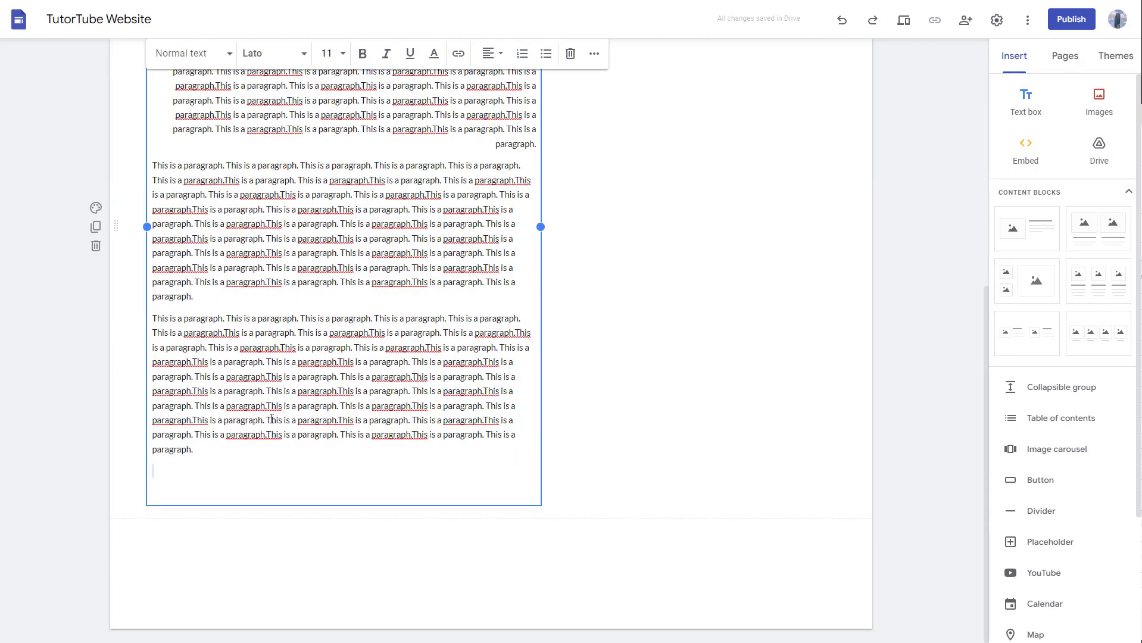
key("ctrl+a")
scroll(238, 369, "up", 7)
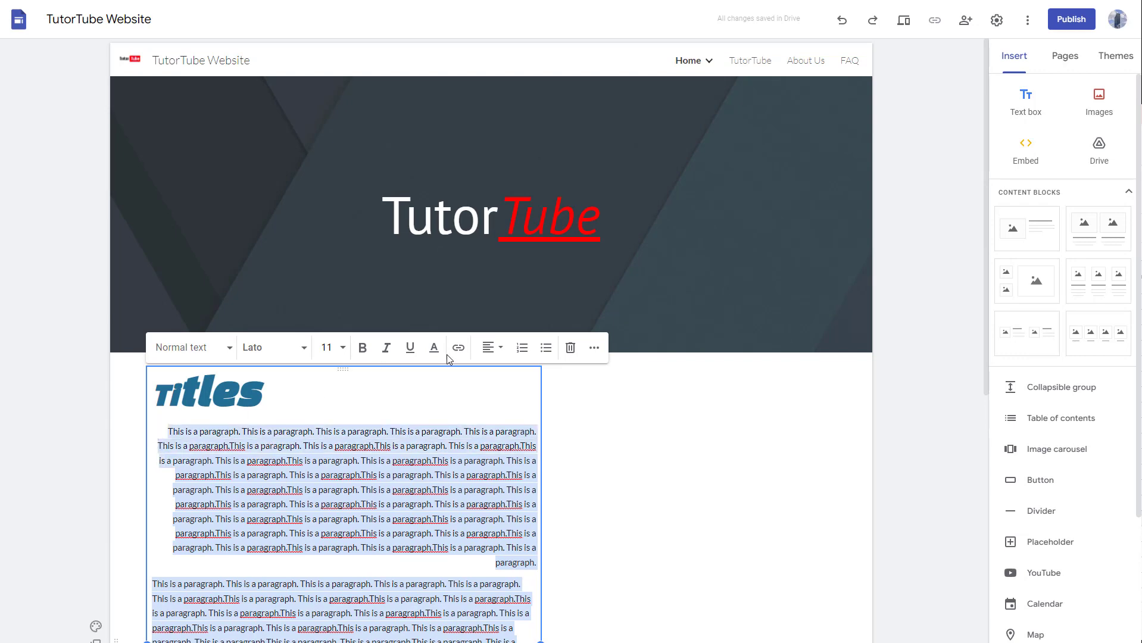
left_click(491, 349)
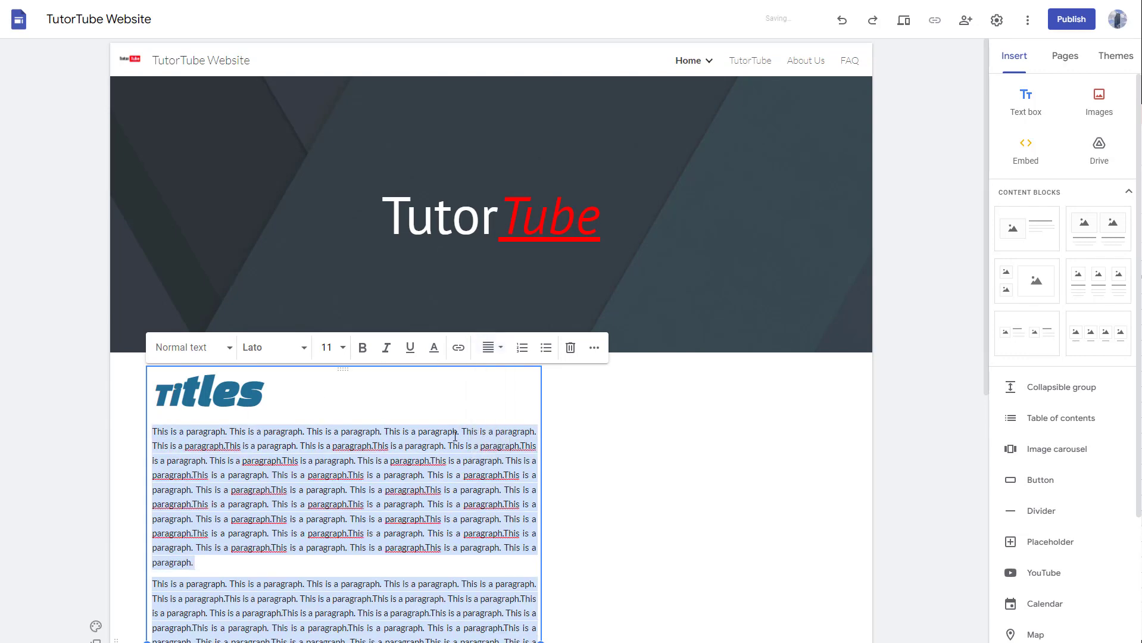
left_click(451, 432)
scroll(473, 434, "down", 5)
scroll(464, 423, "up", 1)
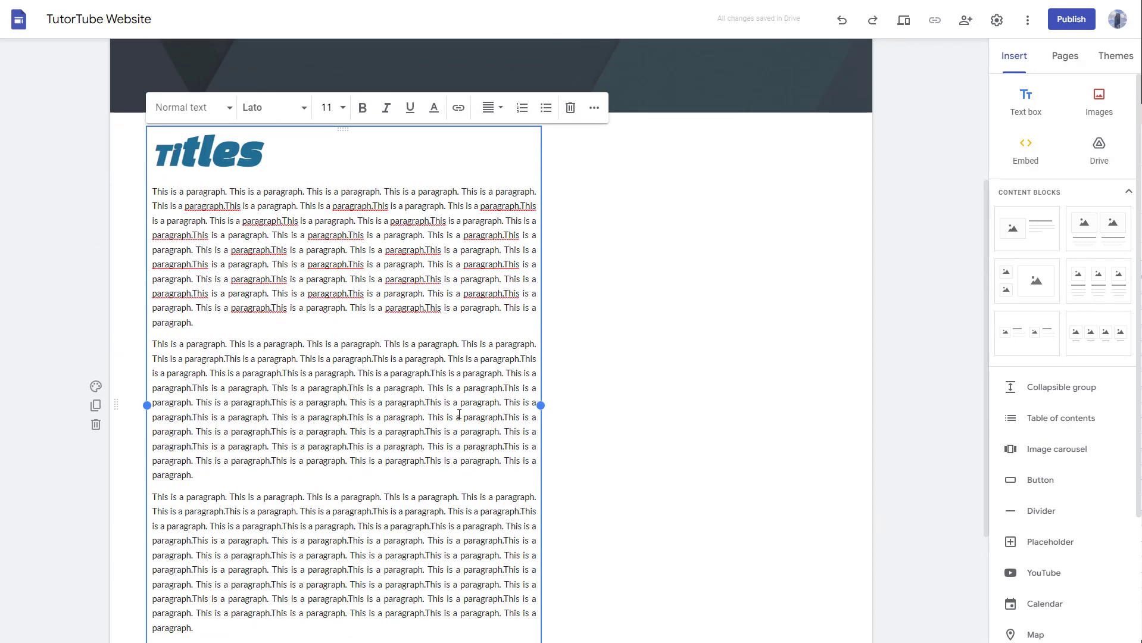
Step: Add the lines "gdfgdfgdf", "df", "gdf", "gdf" and "gdfgd" below the last paragraph, after an empty line
scroll(524, 120, "down", 3)
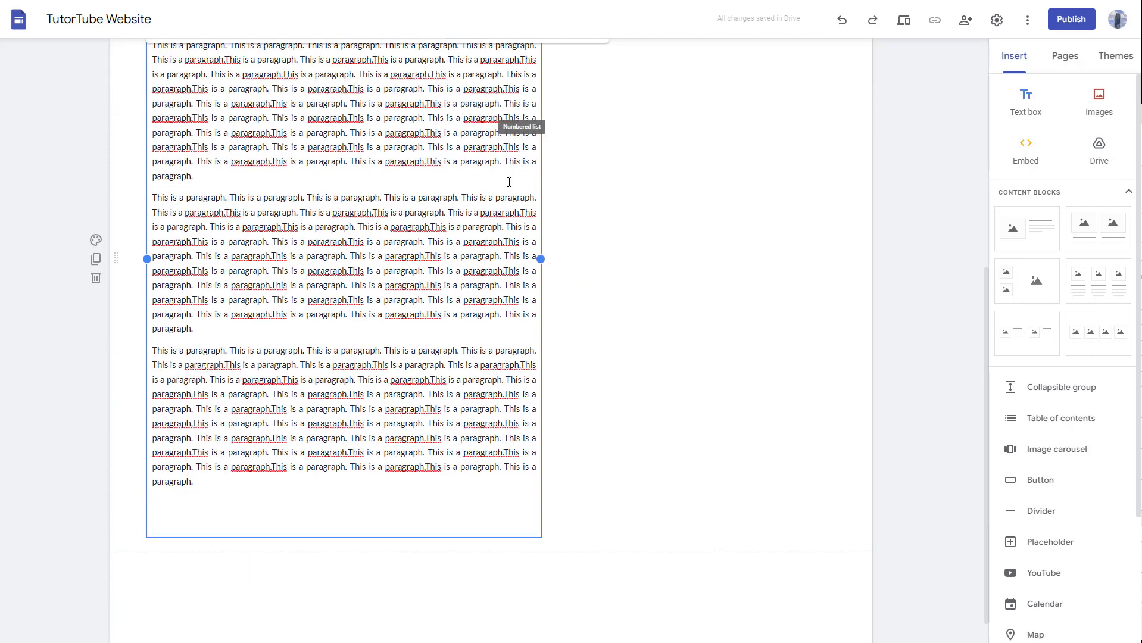
key("Return")
type("gdfgdfgdf")
key("Return")
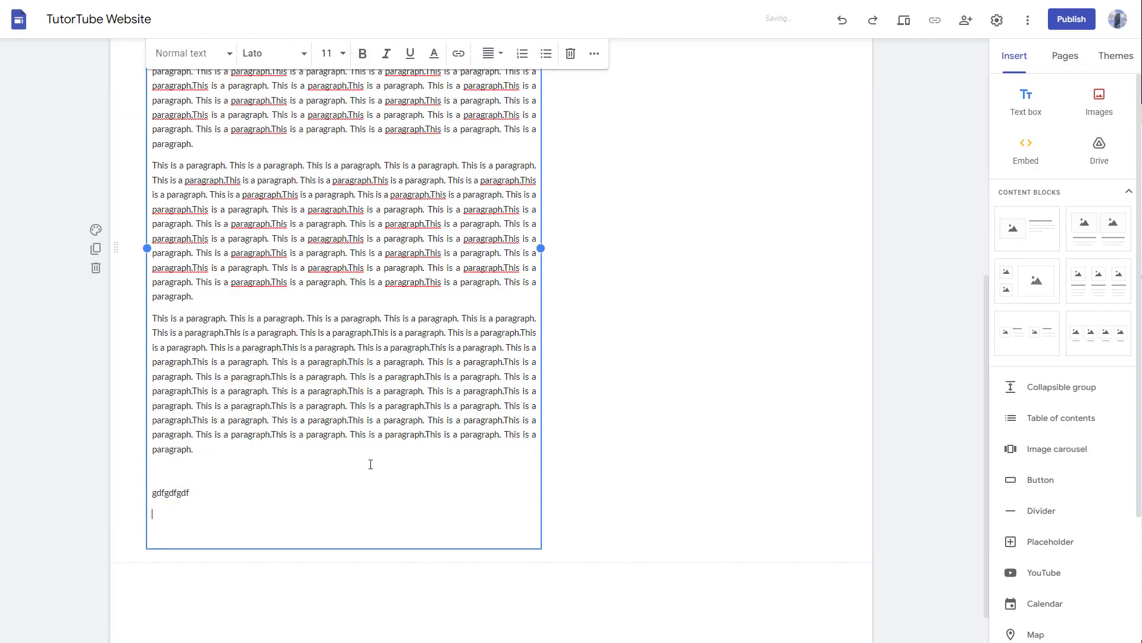
type("df")
key("Return")
type("gdf")
key("Return")
type("gdf gdfgd")
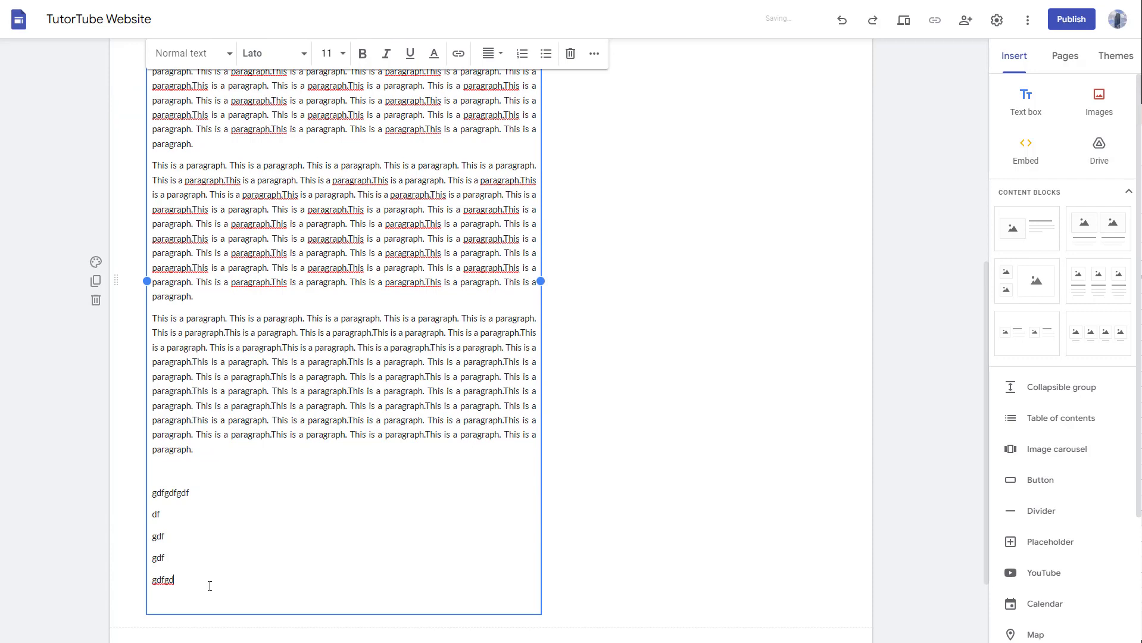
Step: Turn the new short lines below the last paragraph, including the empty one, into a numbered list
left_click_drag(209, 586, 131, 482)
scroll(400, 266, "up", 7)
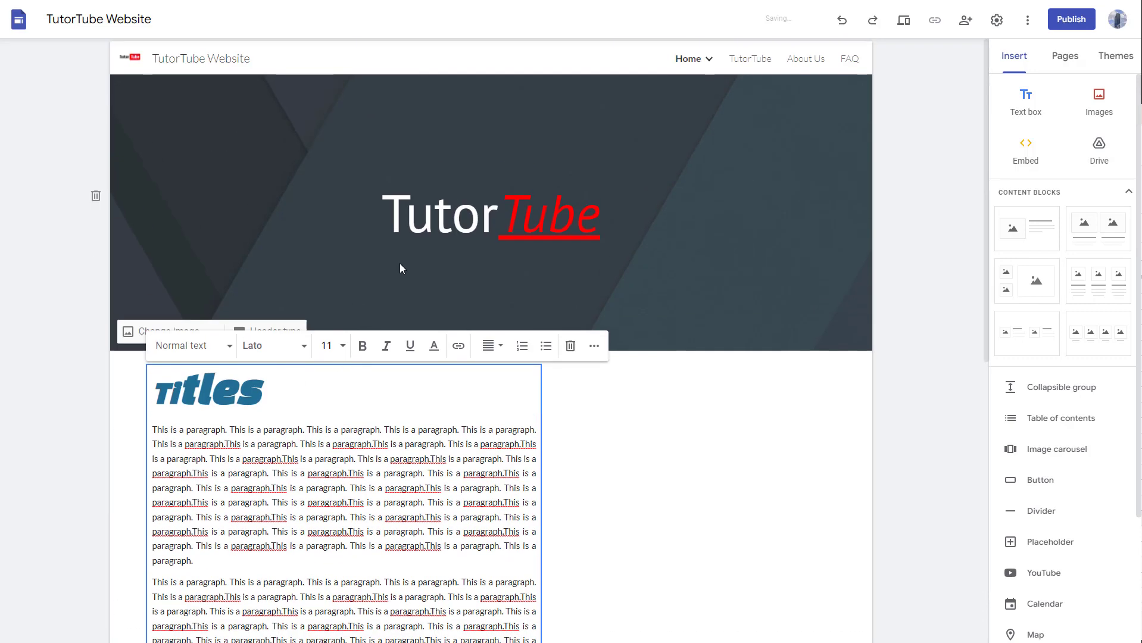
left_click(522, 344)
scroll(465, 382, "down", 4)
Step: Nest "df" one level and the first "gdf" two levels deeper, and add the item "dfgdfg" below that "gdf"
left_click(168, 405)
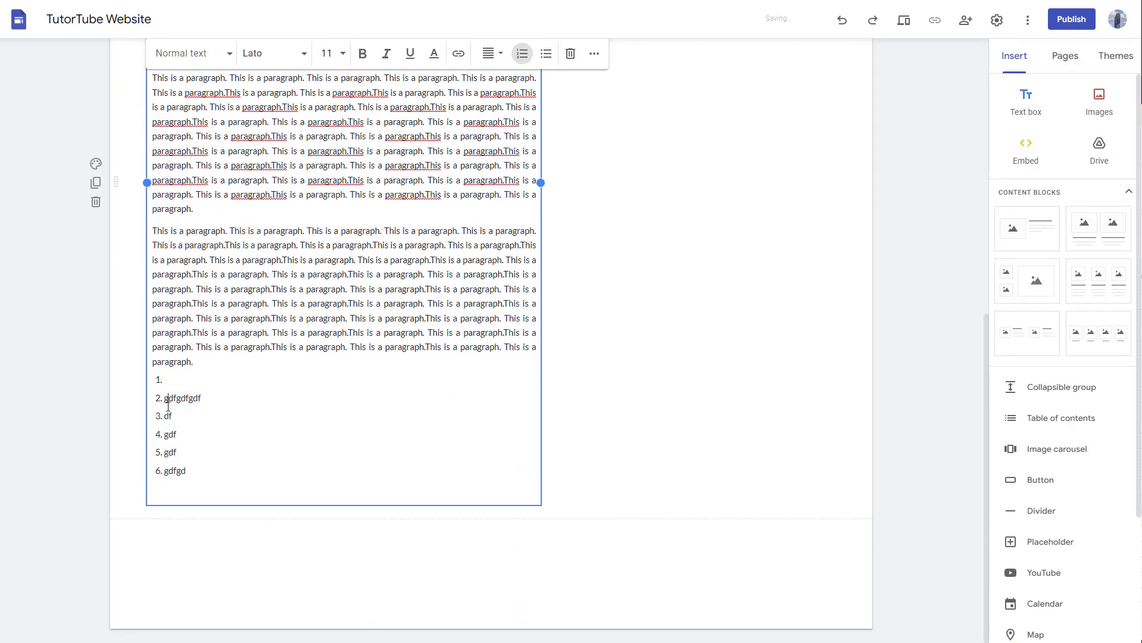
key("Tab")
left_click(164, 440)
key("Tab")
key("Tab")
key("Return")
type("dfgdfg")
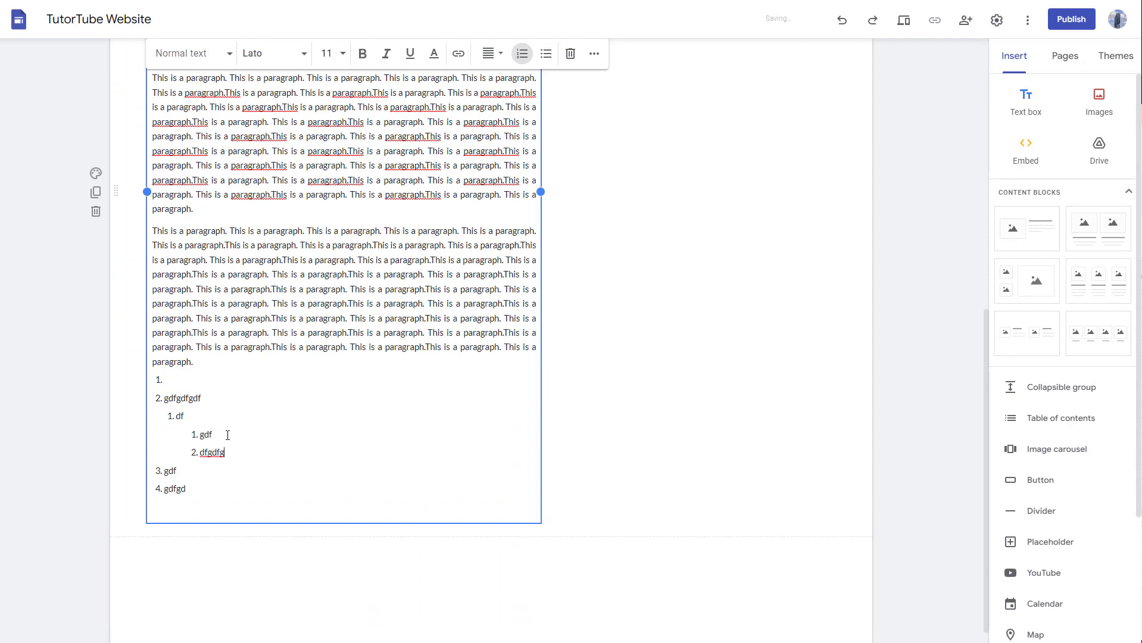
Step: Convert the whole numbered list below the last paragraph into a bulleted list
left_click_drag(200, 496, 154, 388)
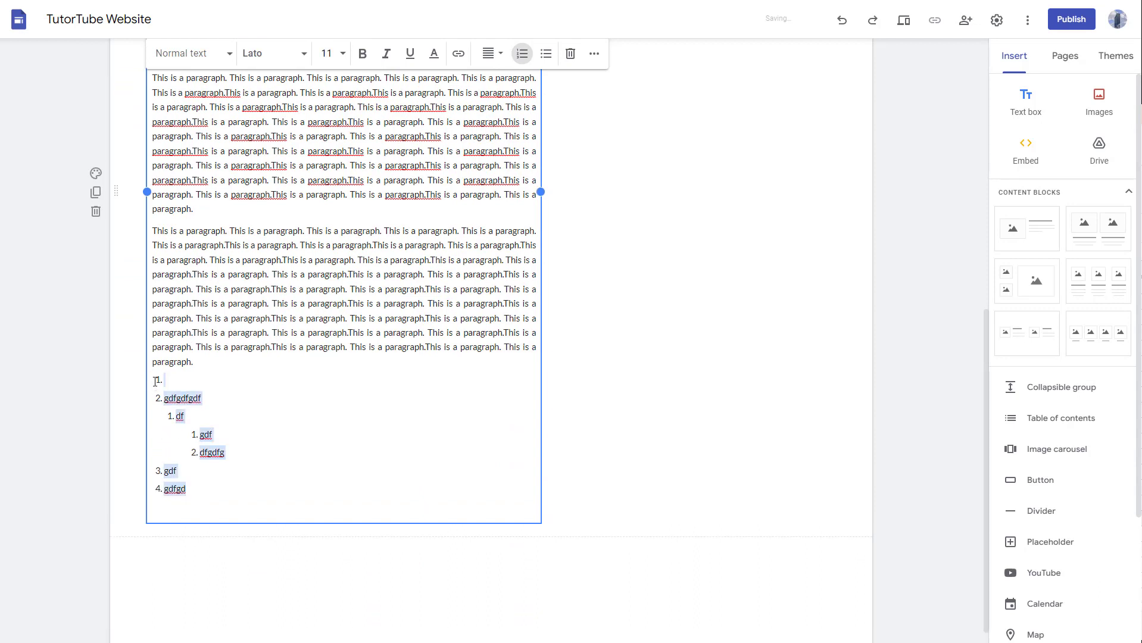
scroll(471, 220, "up", 3)
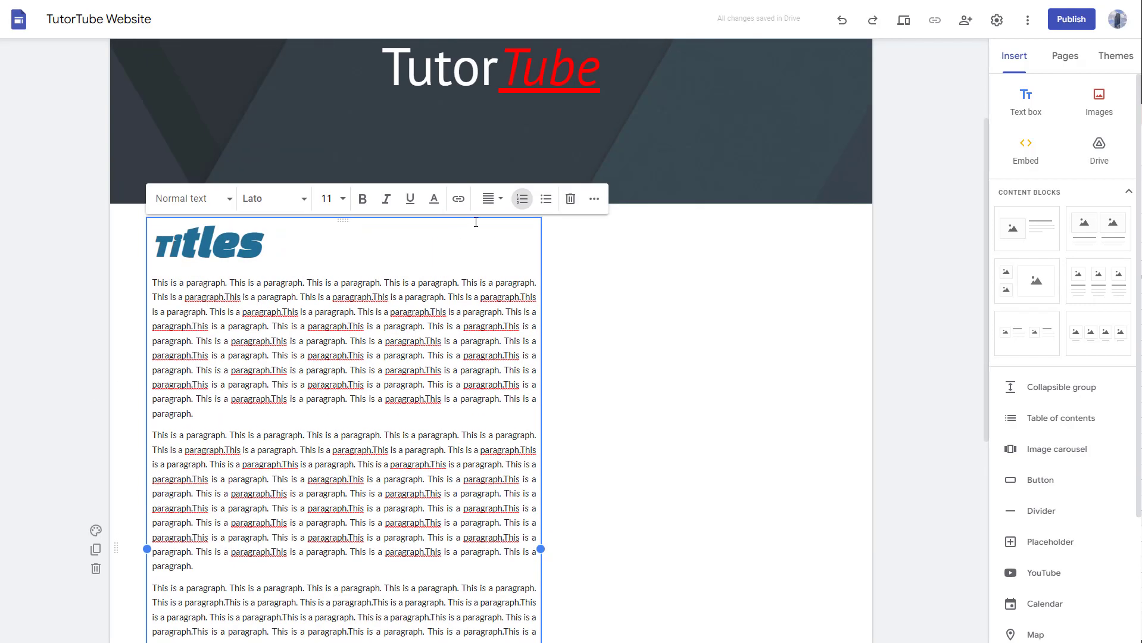
left_click(547, 201)
scroll(304, 367, "down", 5)
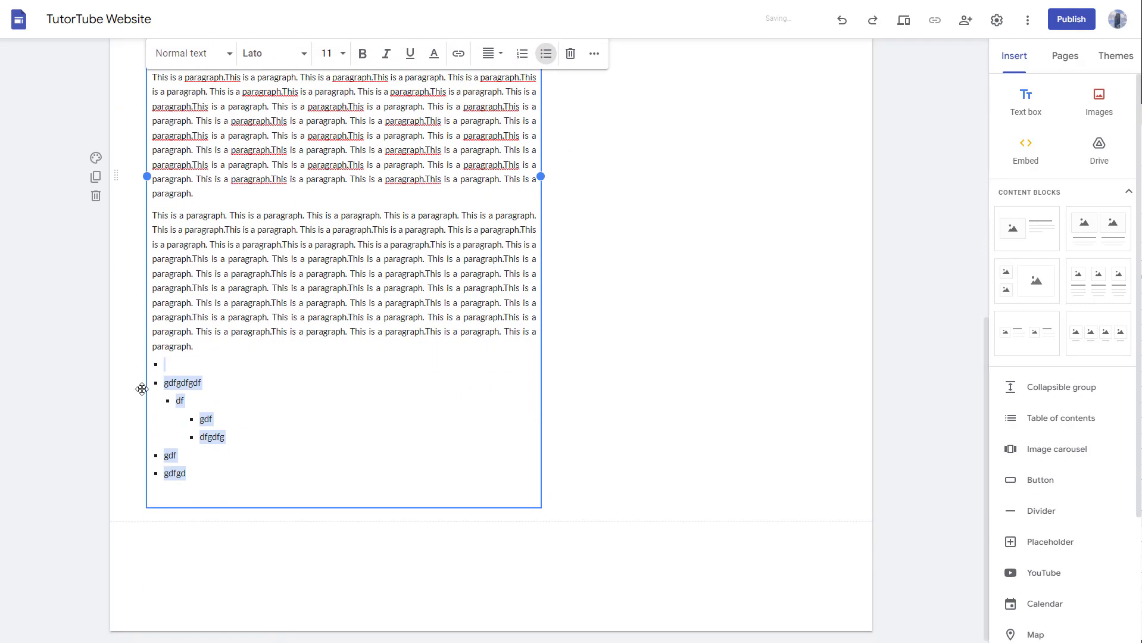
Step: Indent the nested "gdf" and "dfgdfg" bullets one level further
left_click(185, 424)
key("Tab")
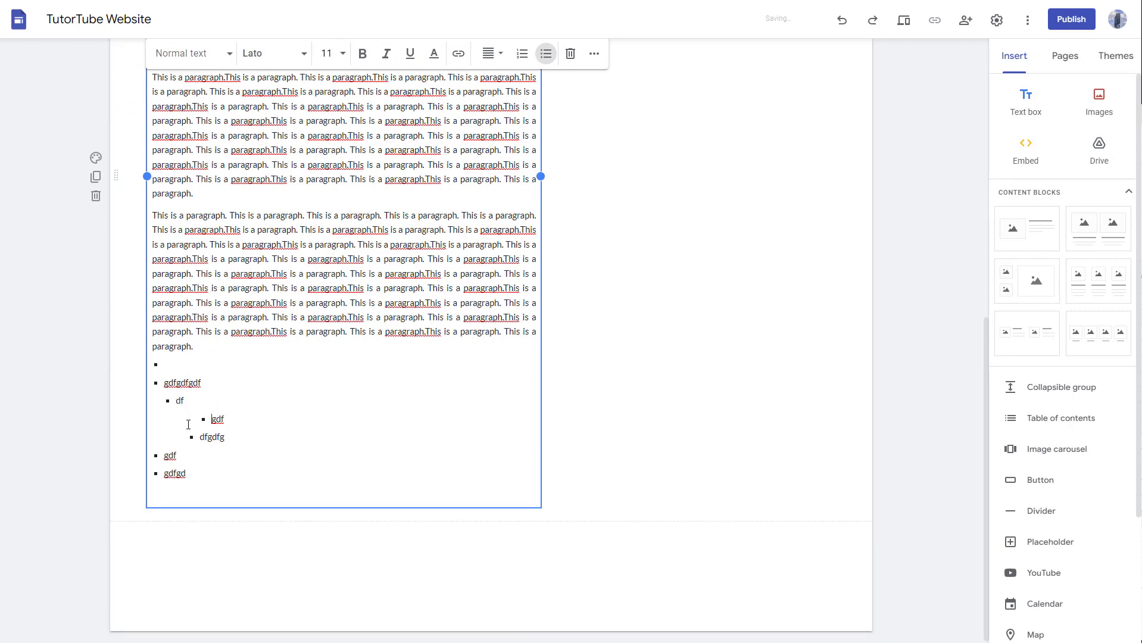
key("Tab")
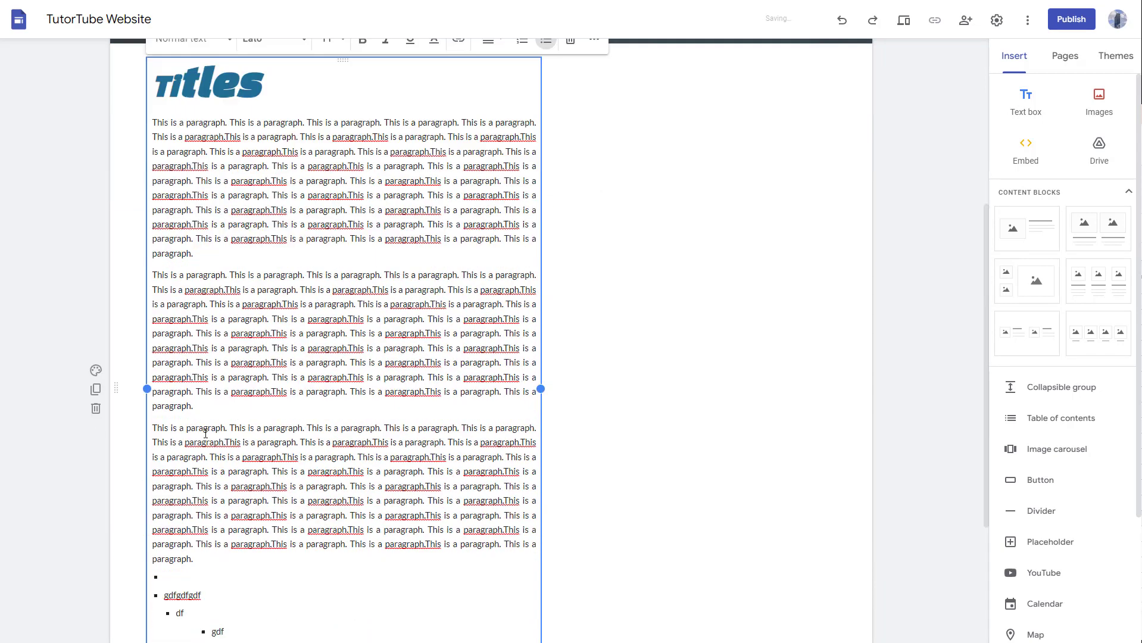
Step: Remove the bullets from the nested "gdf" and "dfgdfg" items so they become plain lines
scroll(206, 433, "down", 2)
left_click(213, 463)
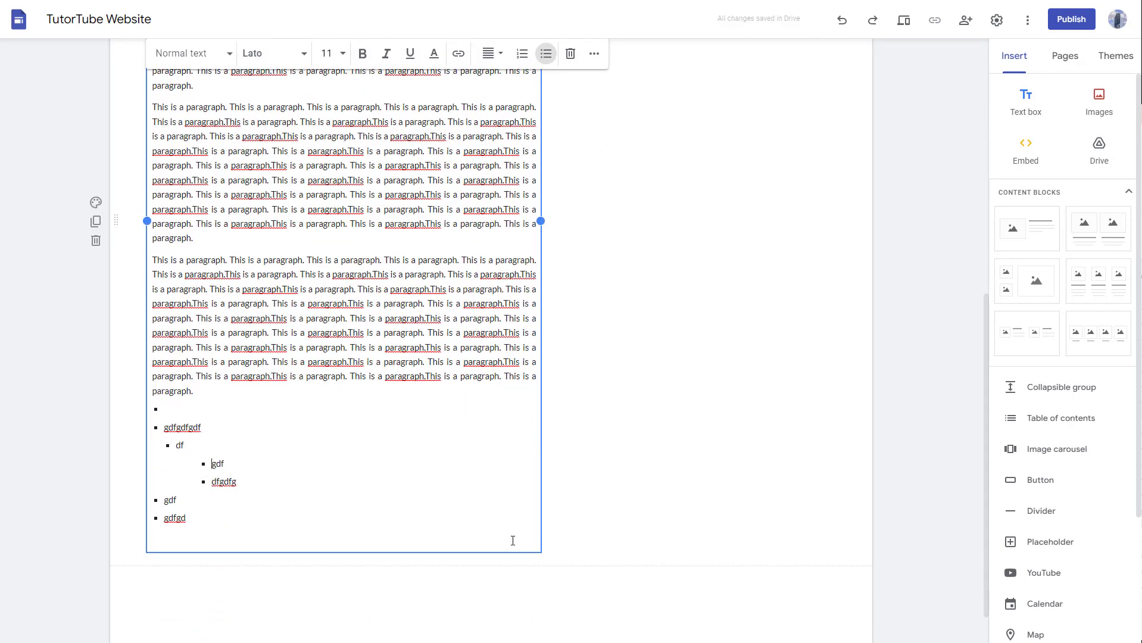
key("BackSpace")
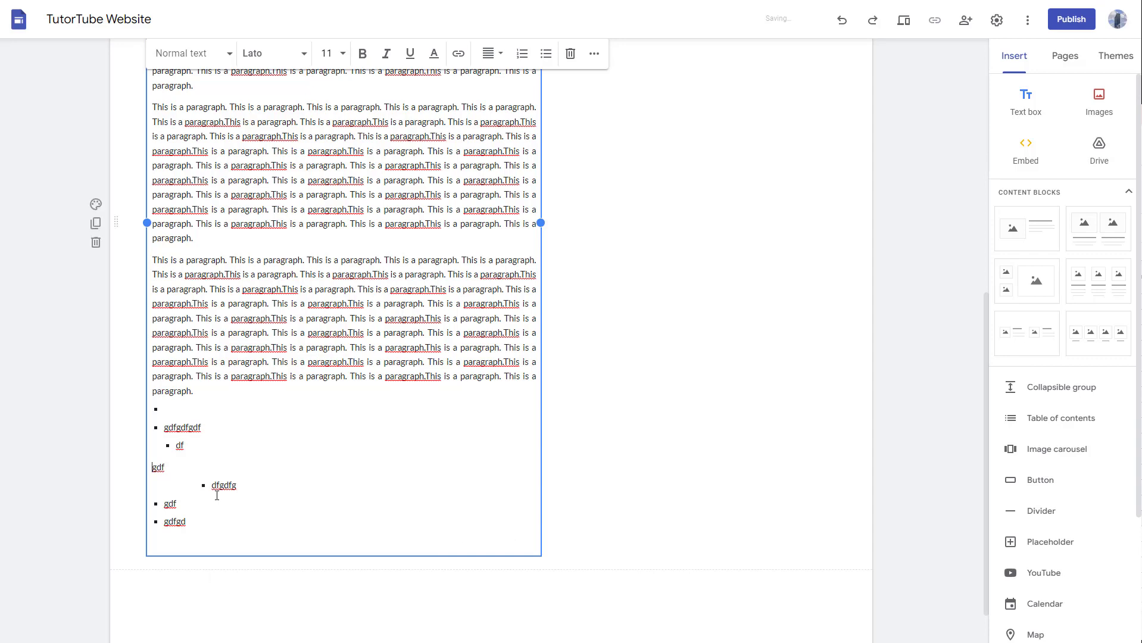
left_click(212, 486)
key("BackSpace")
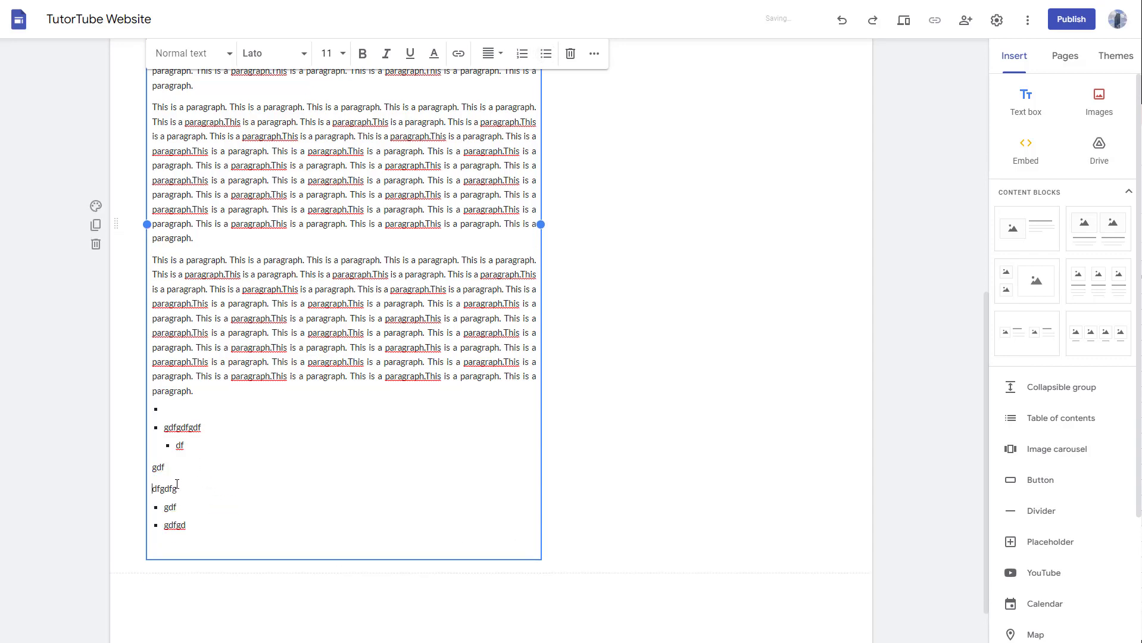
Step: Try line spacings of 1.15, 1.25 and Double on the second paragraph
scroll(247, 446, "up", 5)
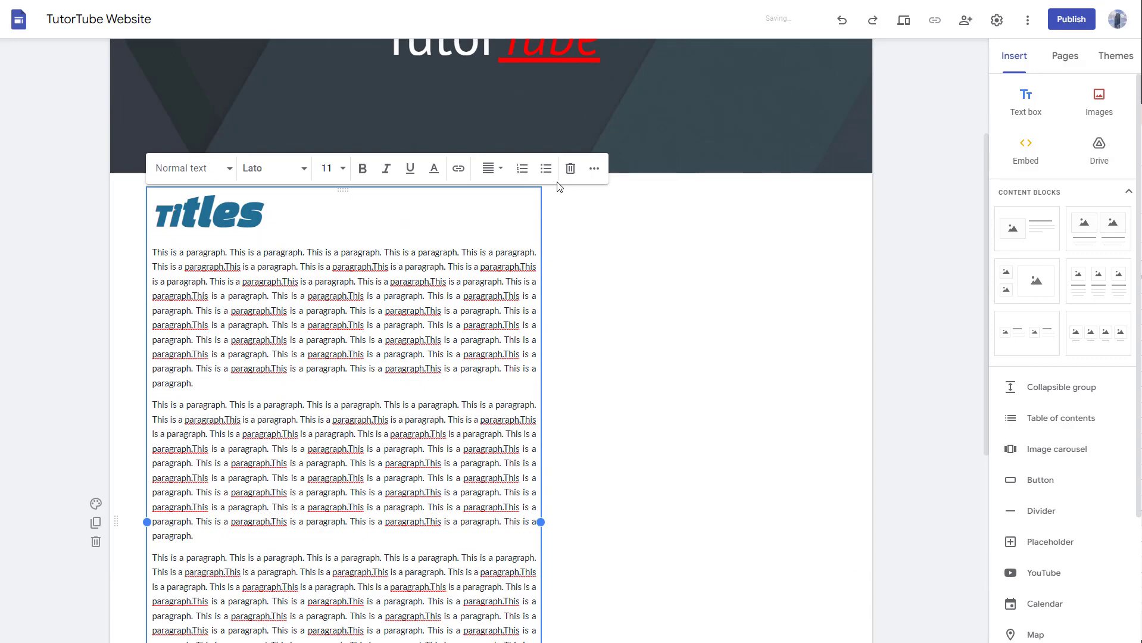
left_click(592, 172)
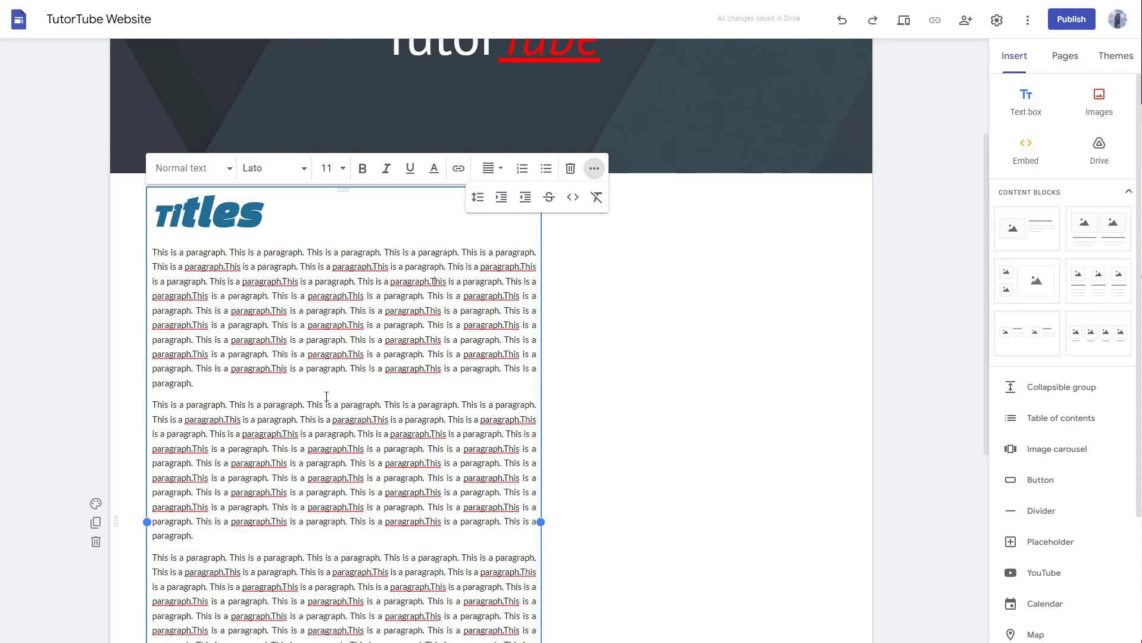
left_click(478, 198)
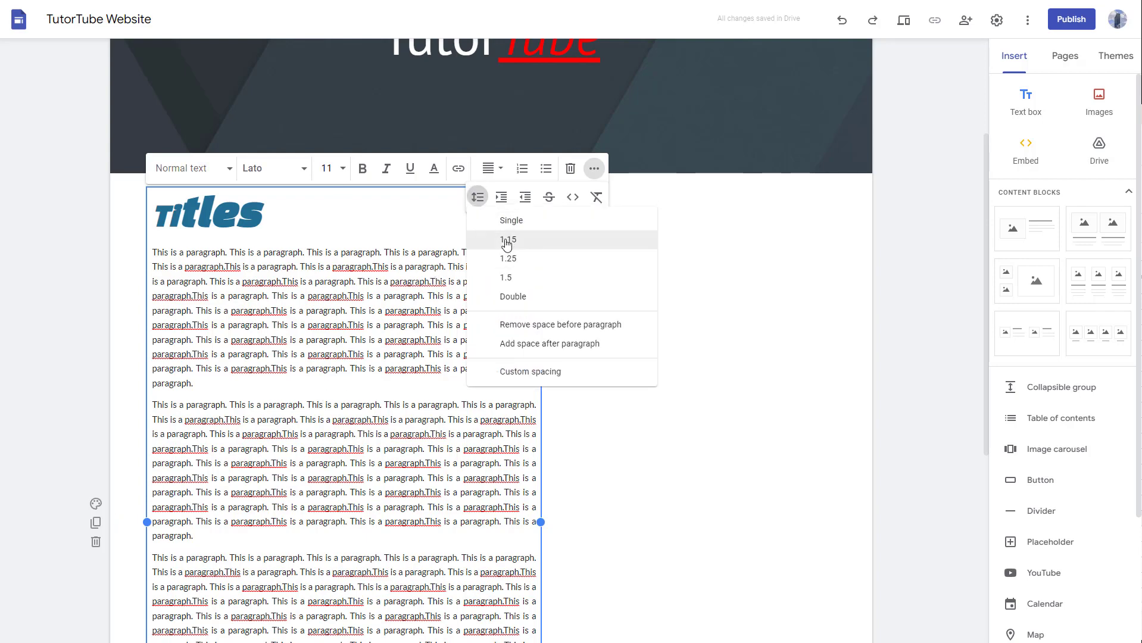
left_click(506, 246)
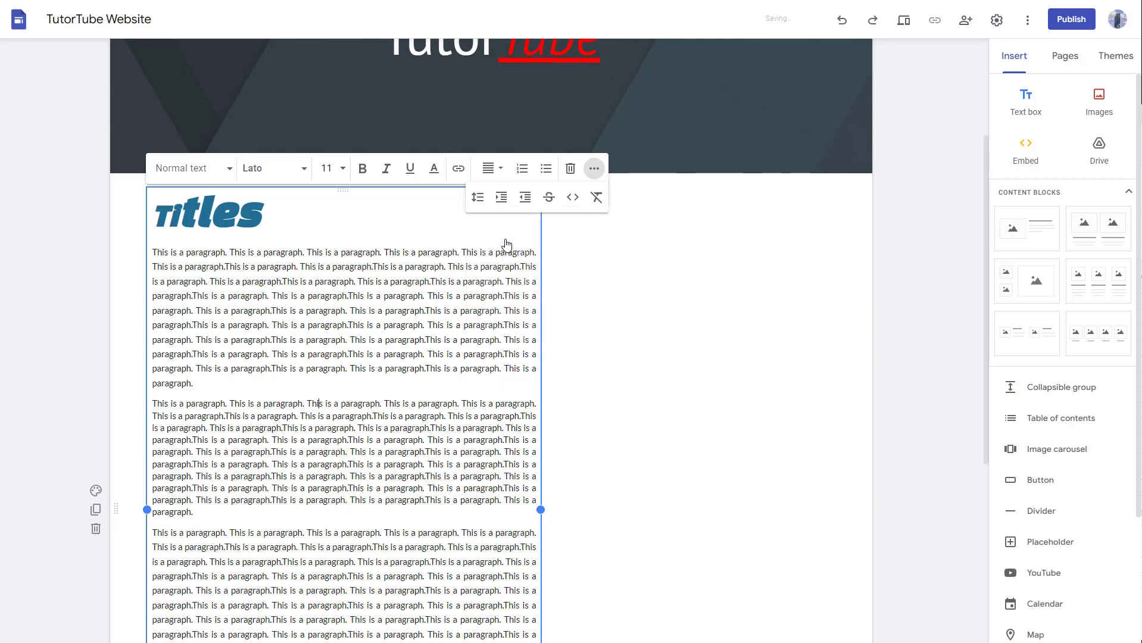
left_click(479, 197)
left_click(505, 256)
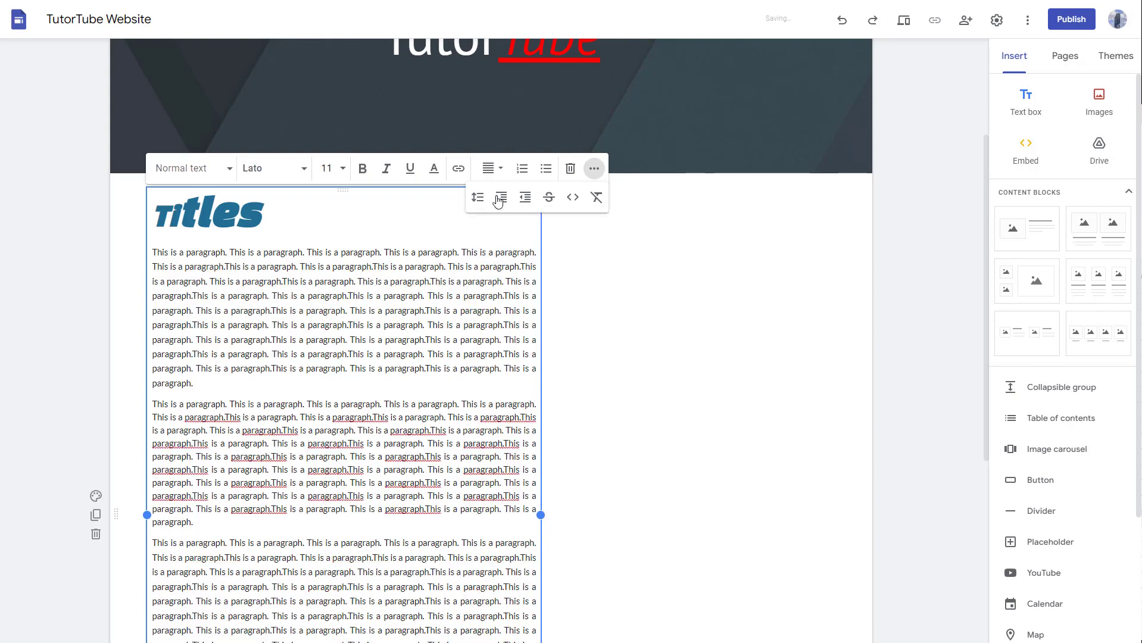
left_click(478, 198)
left_click(505, 296)
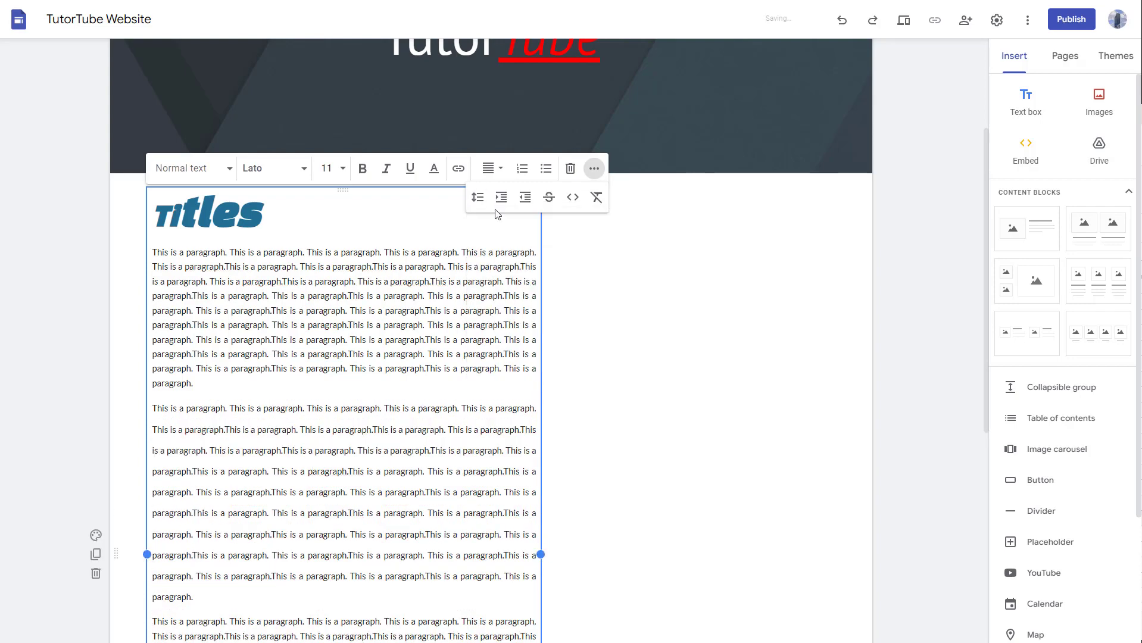
Step: Remove the space before the second paragraph and add space after it
left_click(478, 197)
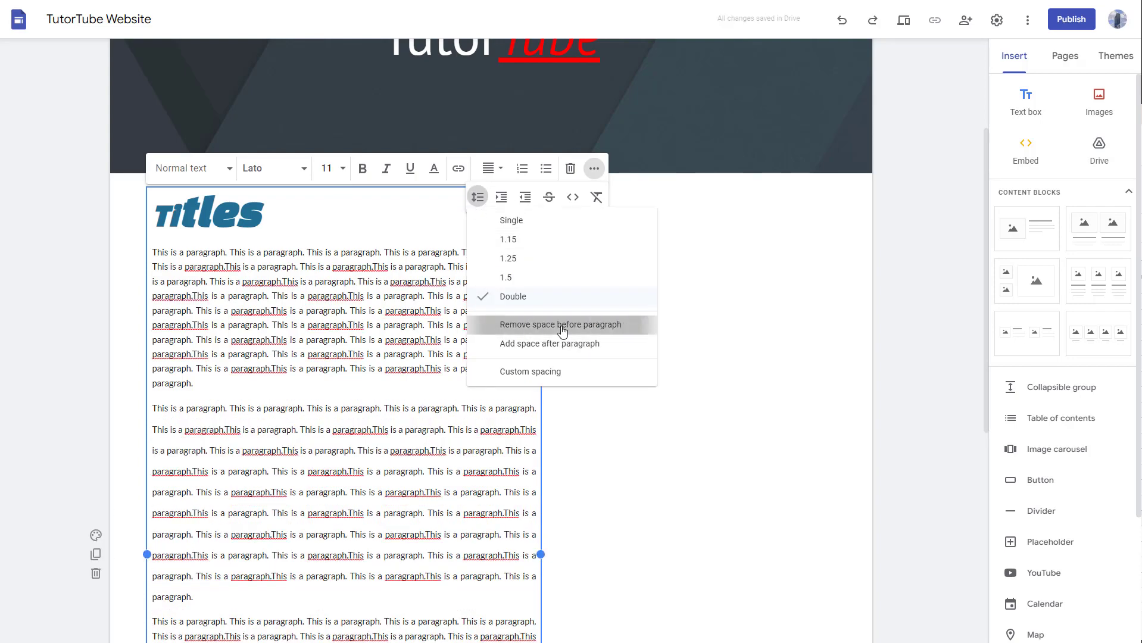
left_click(561, 325)
left_click(477, 197)
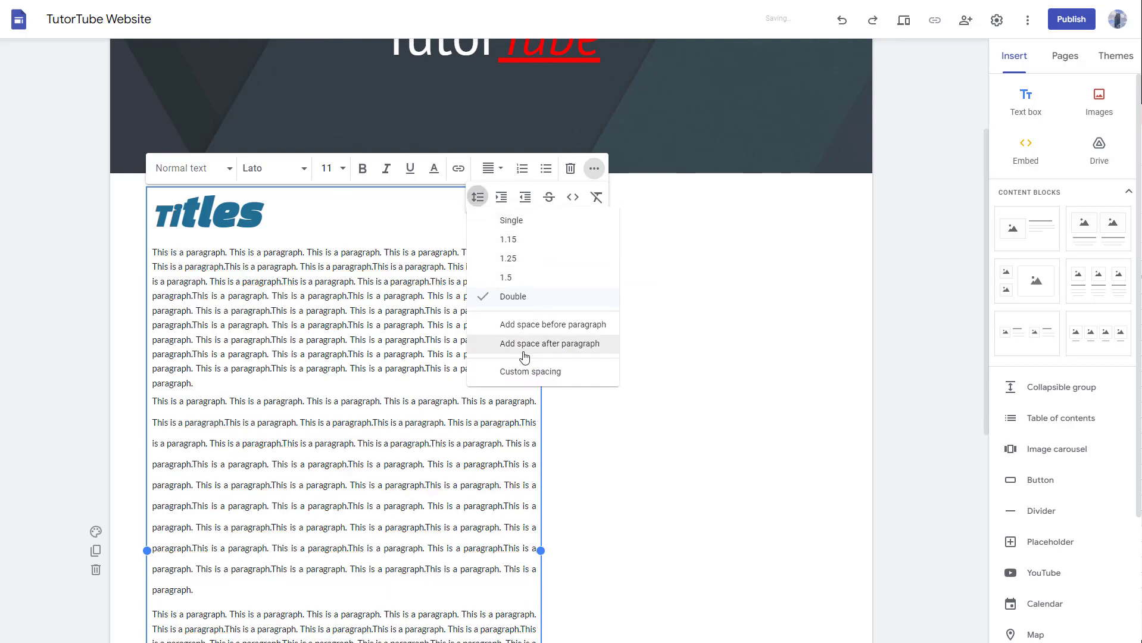
left_click(524, 356)
Step: Apply custom spacing to the second paragraph with line spacing 3 and 10 pt before the paragraph
left_click(483, 200)
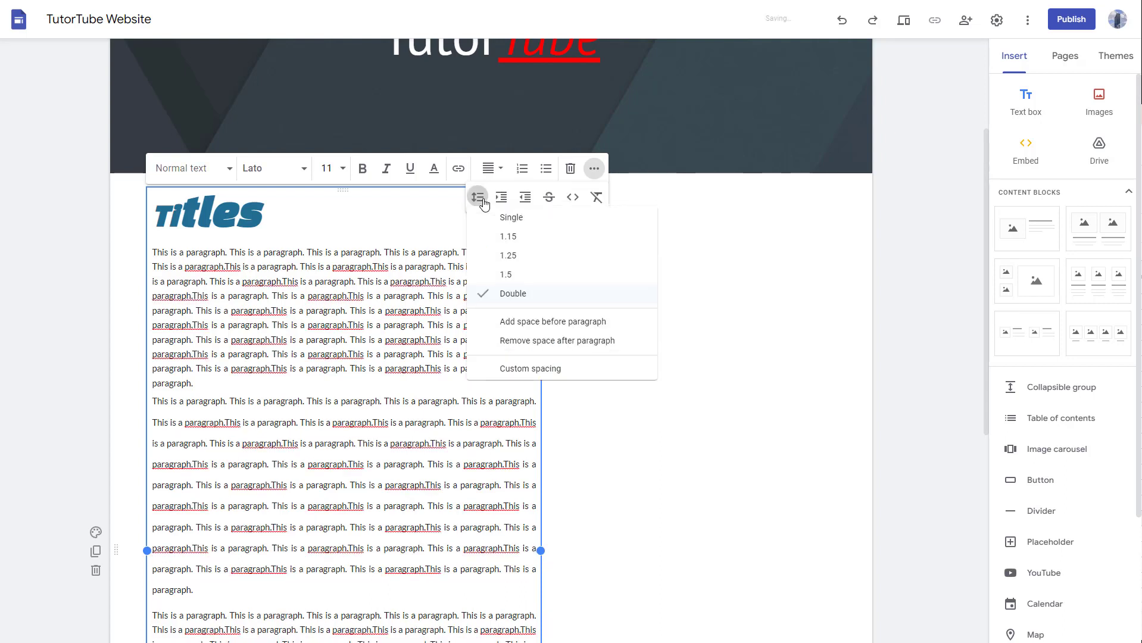
left_click(518, 375)
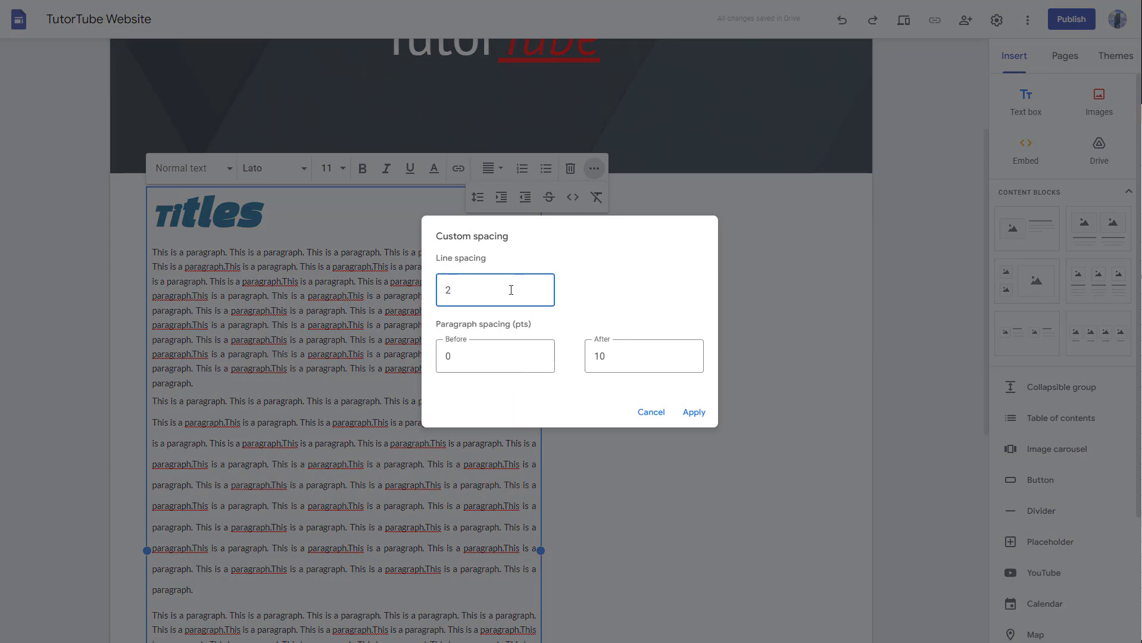
type("3")
key("Tab")
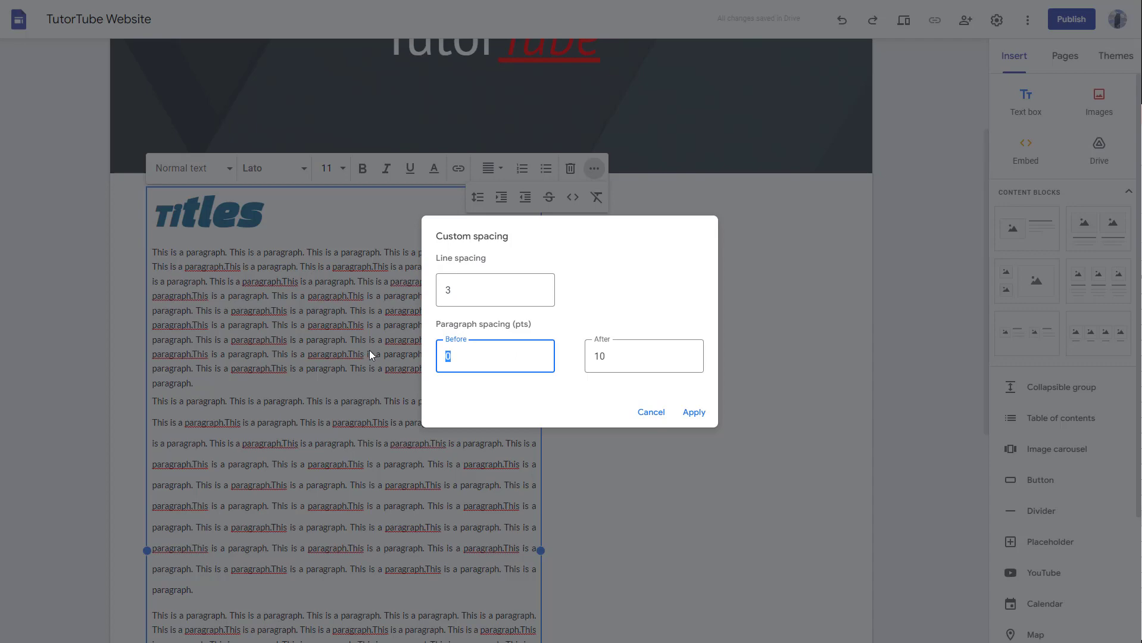
type("10")
left_click(692, 413)
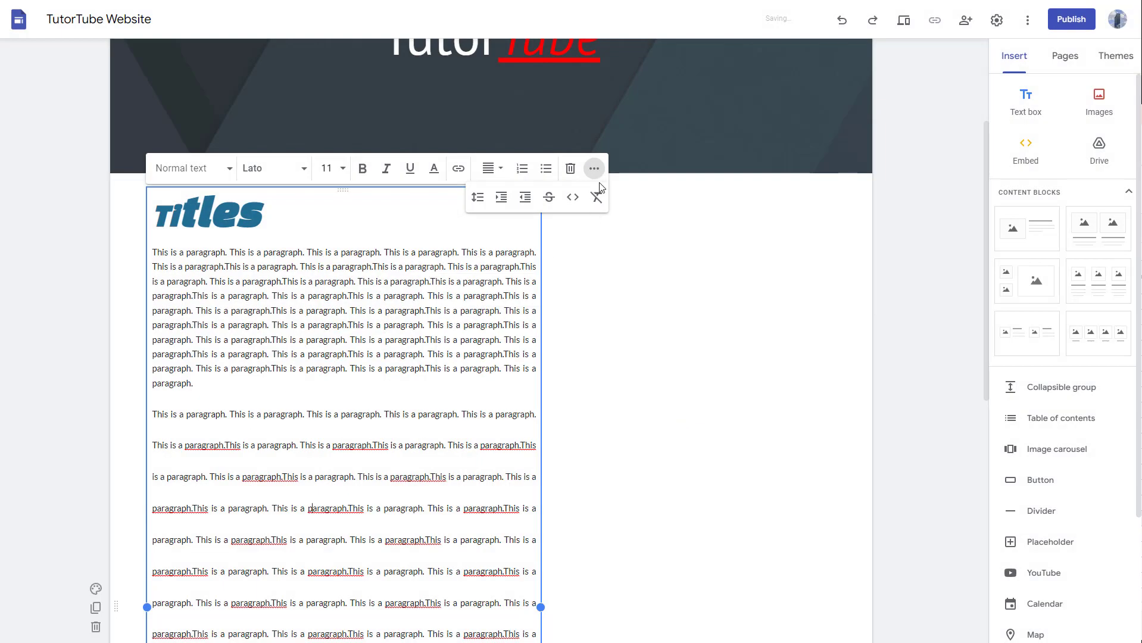
Step: Increase the first paragraph's indent and decrease it back to the margin
left_click(503, 202)
left_click(503, 203)
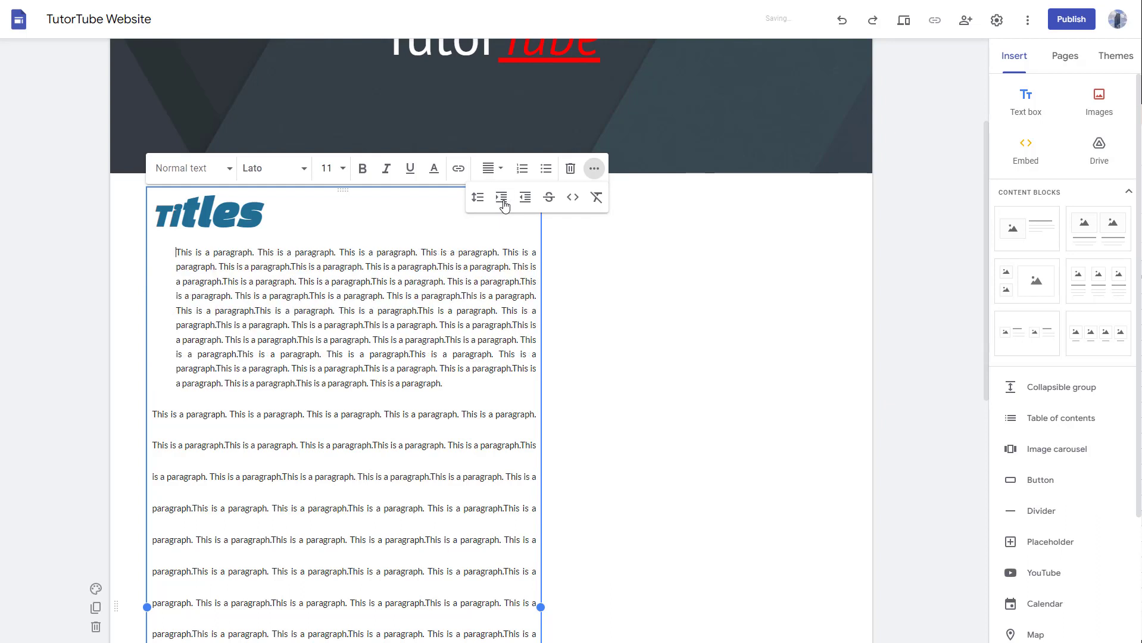
left_click(527, 198)
left_click(527, 198)
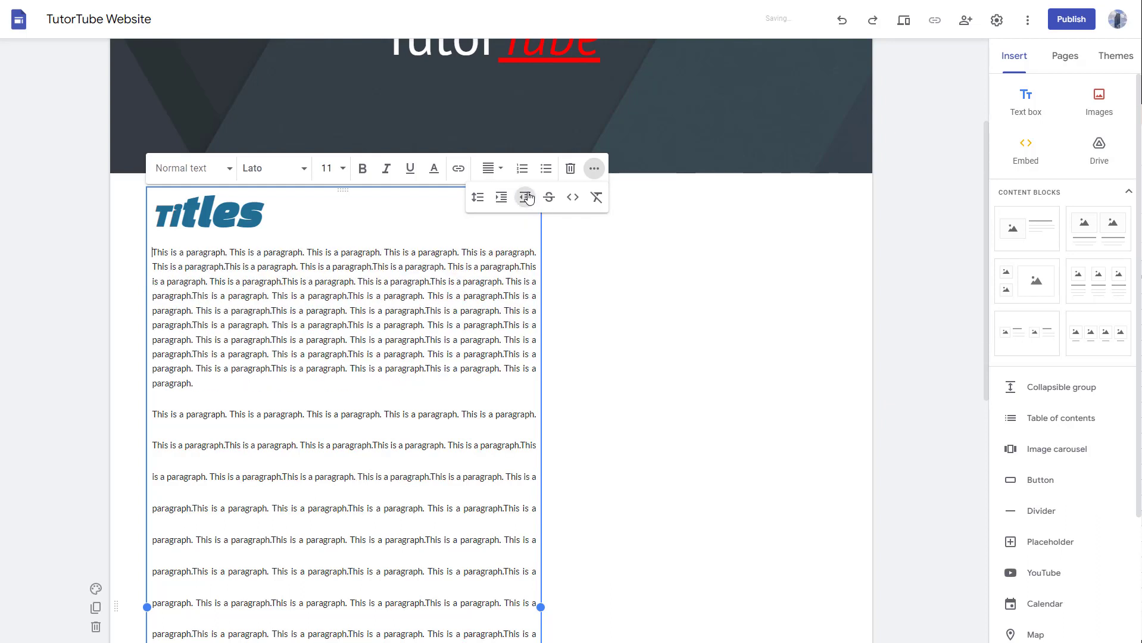
Step: Strike through several lines in the middle of the first paragraph and format an earlier passage of it as code
left_click_drag(316, 354, 231, 310)
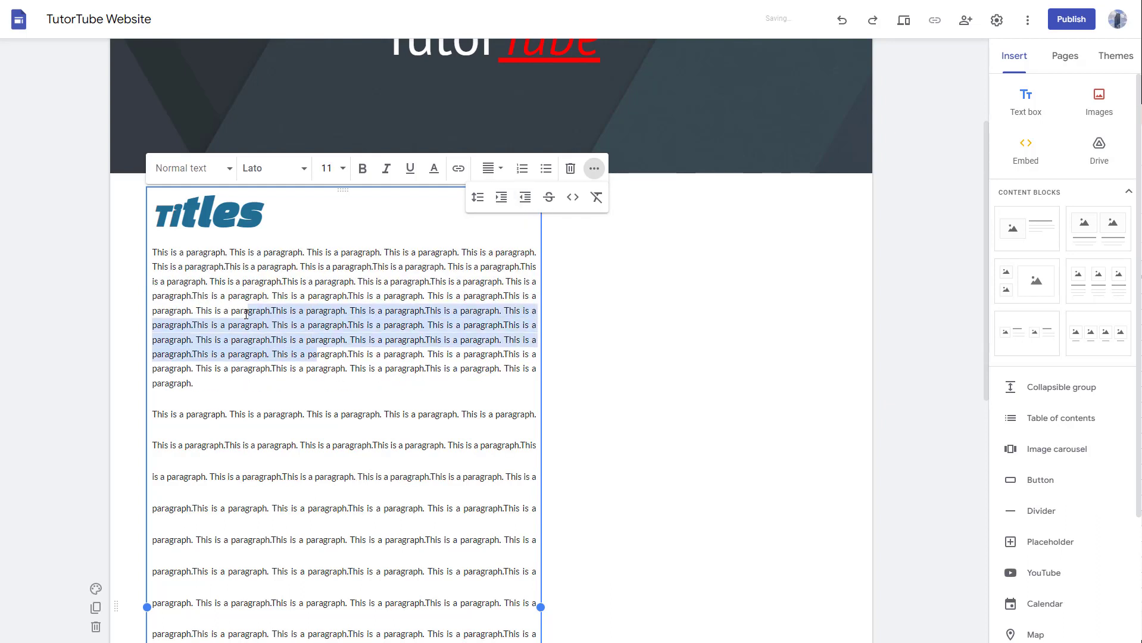
left_click(549, 197)
left_click_drag(326, 266, 487, 281)
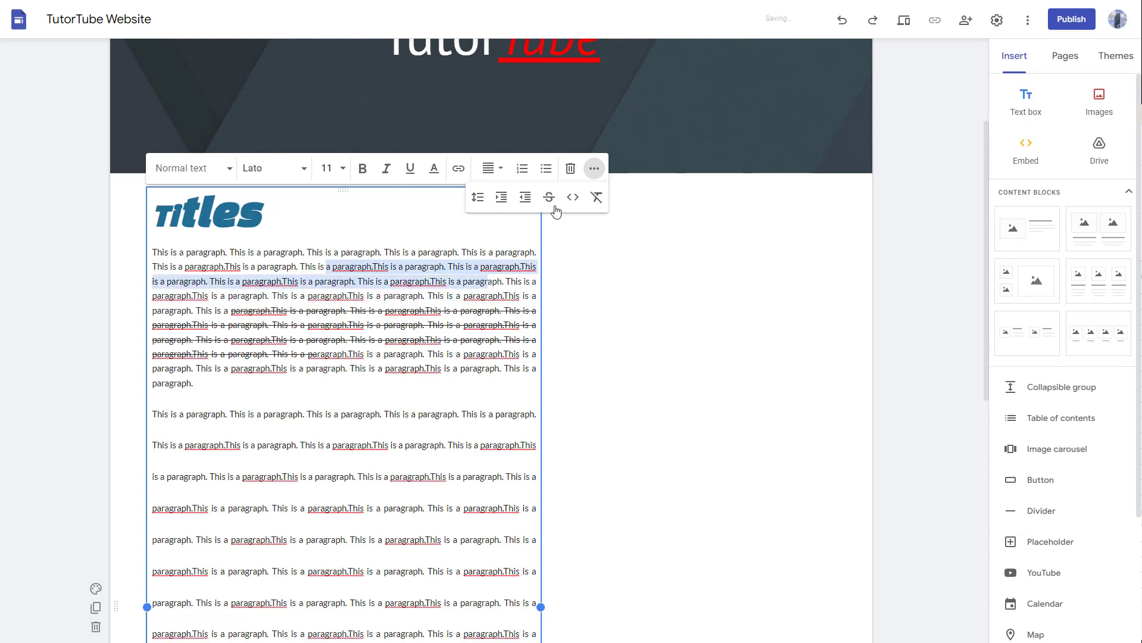
left_click(576, 199)
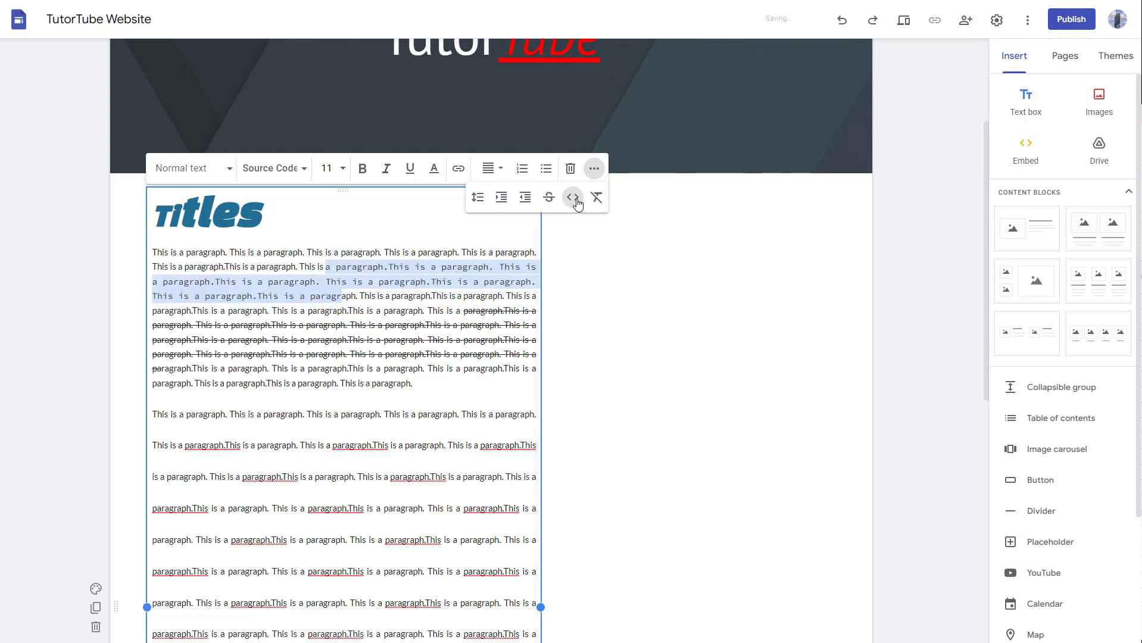
Step: Clear the formatting of a passage in the second paragraph and of the whole "Titles" line
left_click_drag(460, 354, 309, 383)
left_click_drag(266, 445, 452, 571)
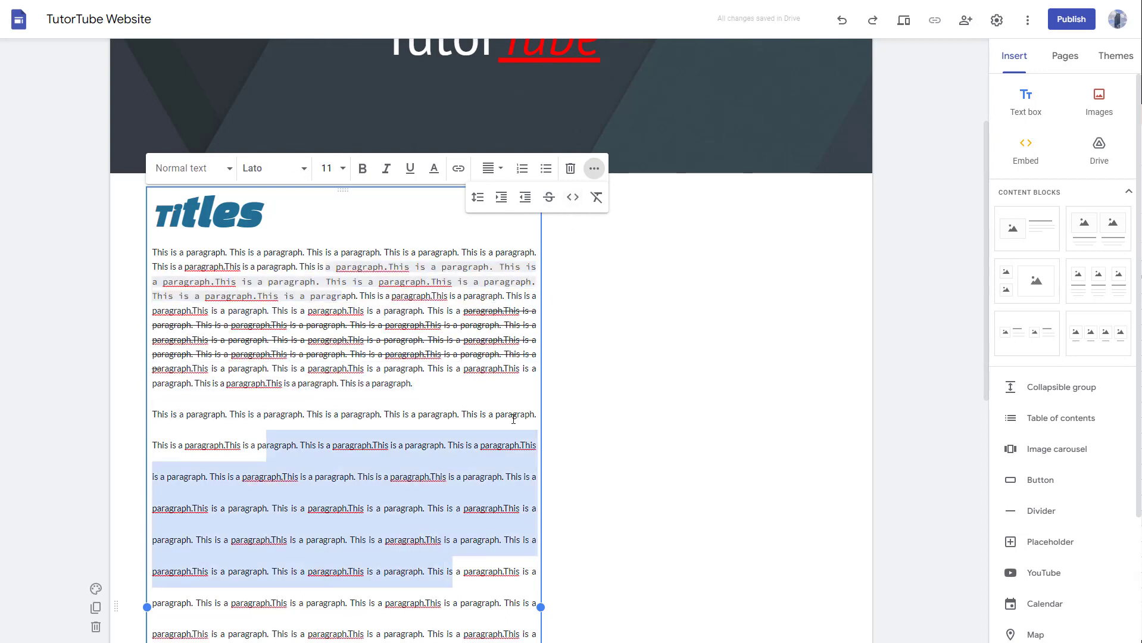
left_click(597, 200)
left_click_drag(169, 215, 288, 252)
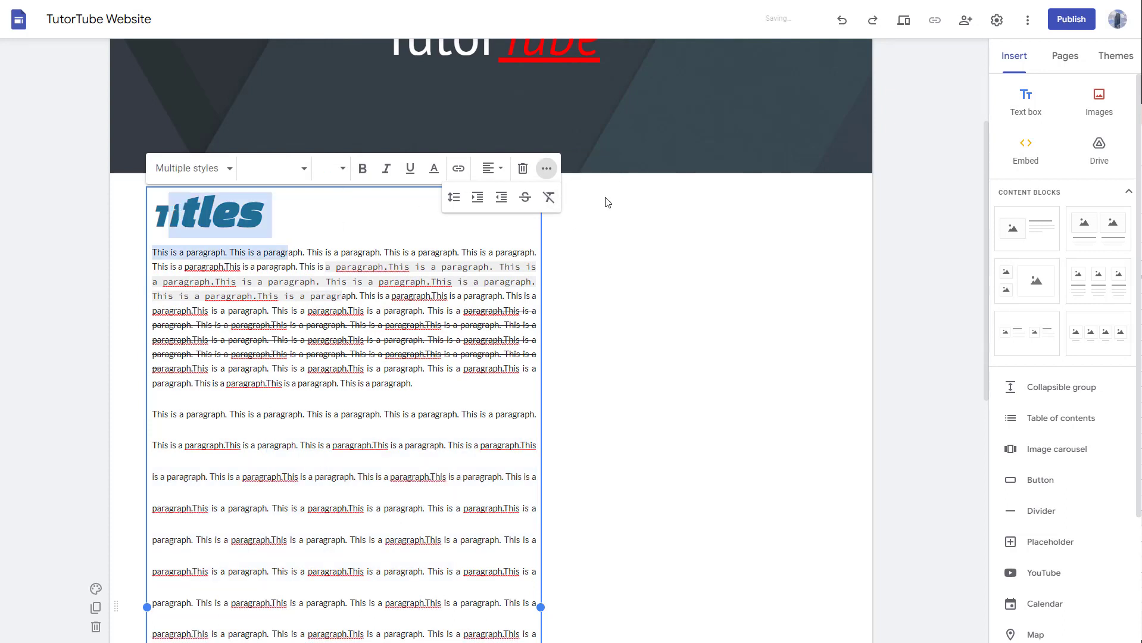
left_click(549, 197)
left_click_drag(283, 211, 137, 207)
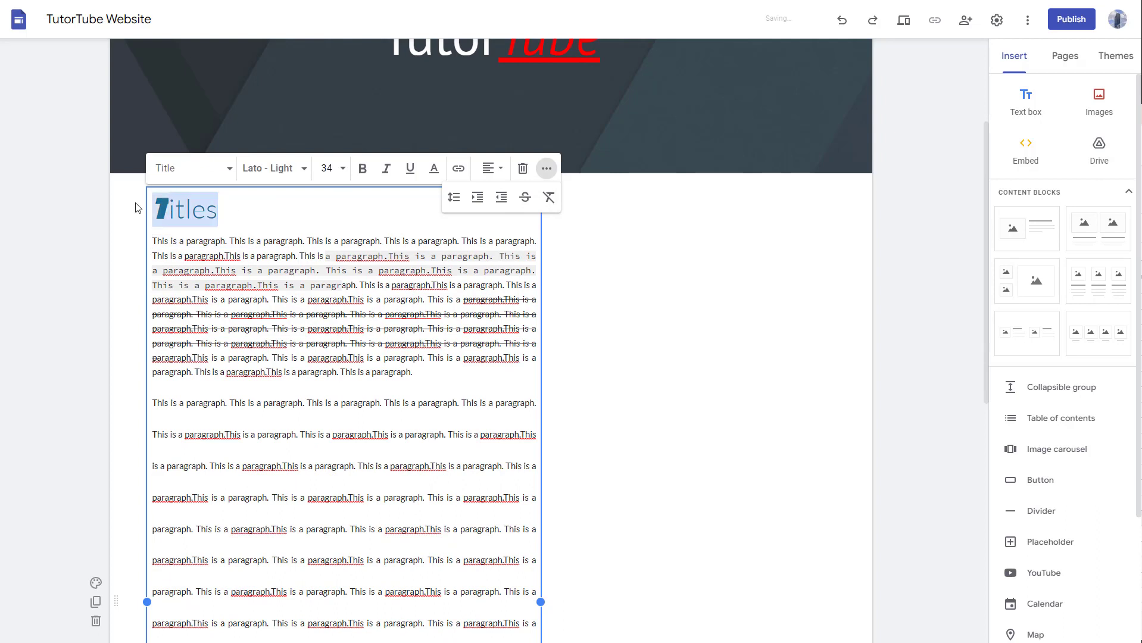
left_click(549, 197)
Step: Clear the formatting of the first paragraph's code passage and the beginning of its struck-through text
left_click(362, 283)
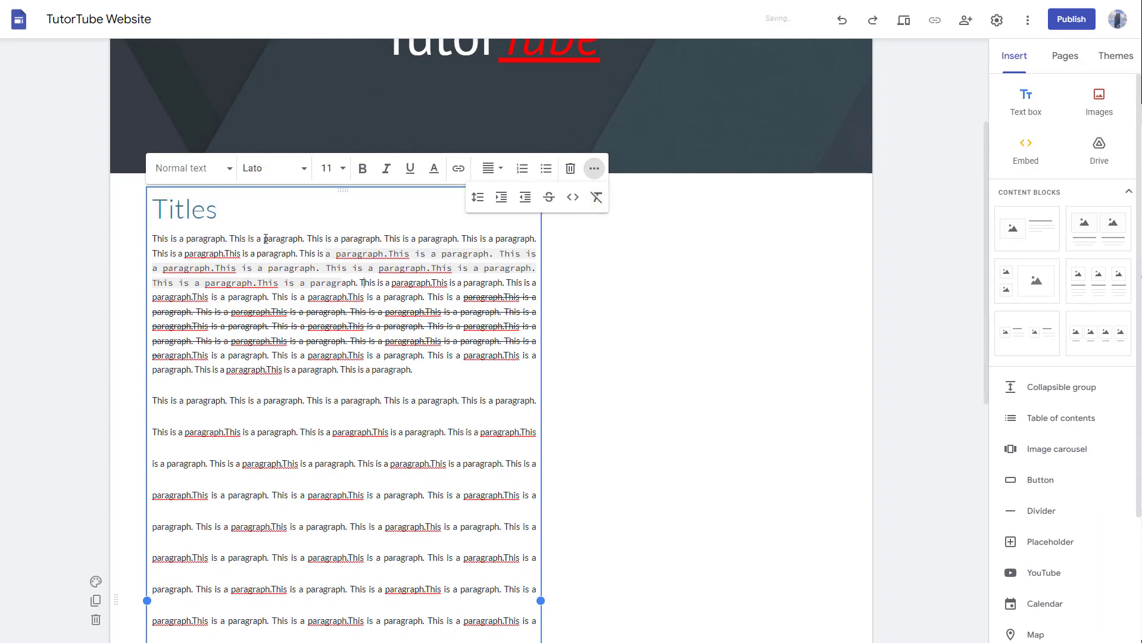
left_click_drag(266, 238, 423, 328)
left_click(597, 197)
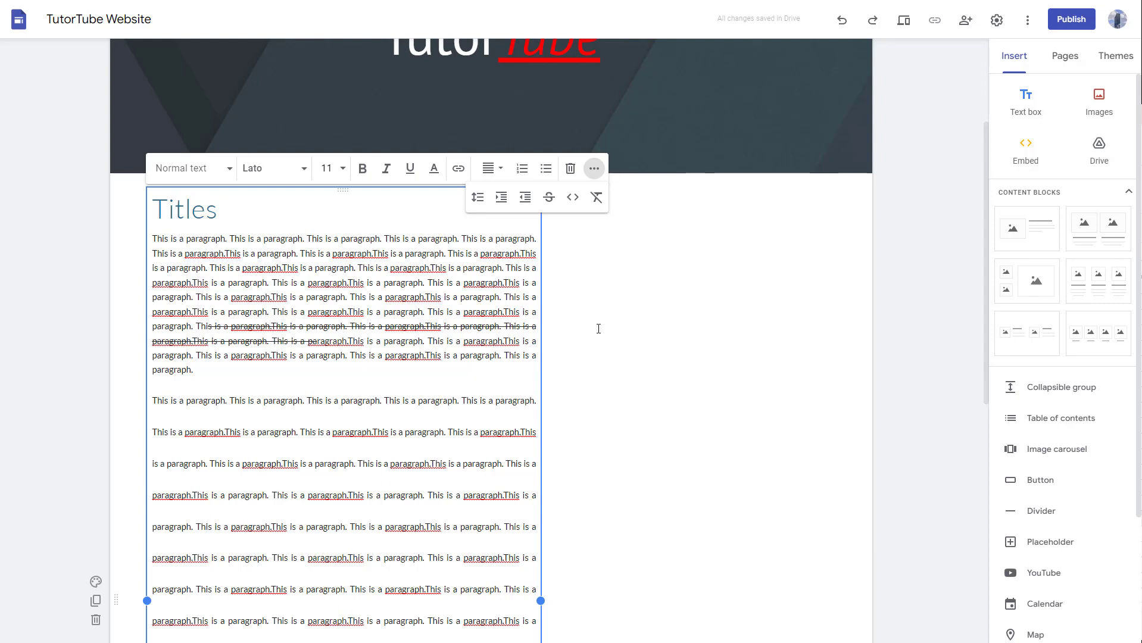
left_click(444, 297)
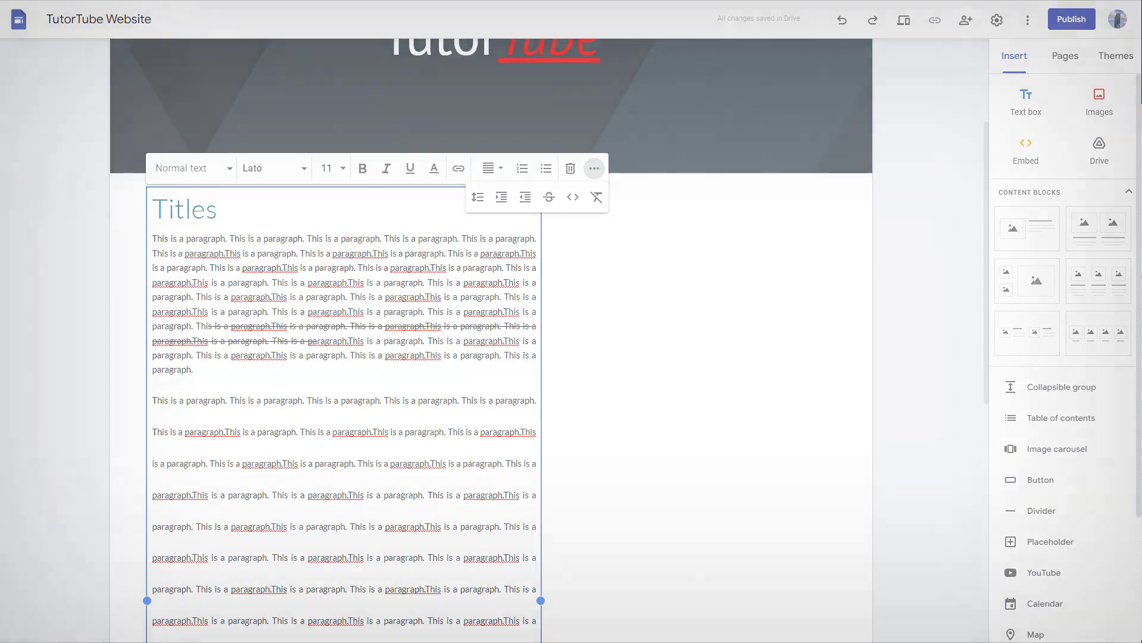